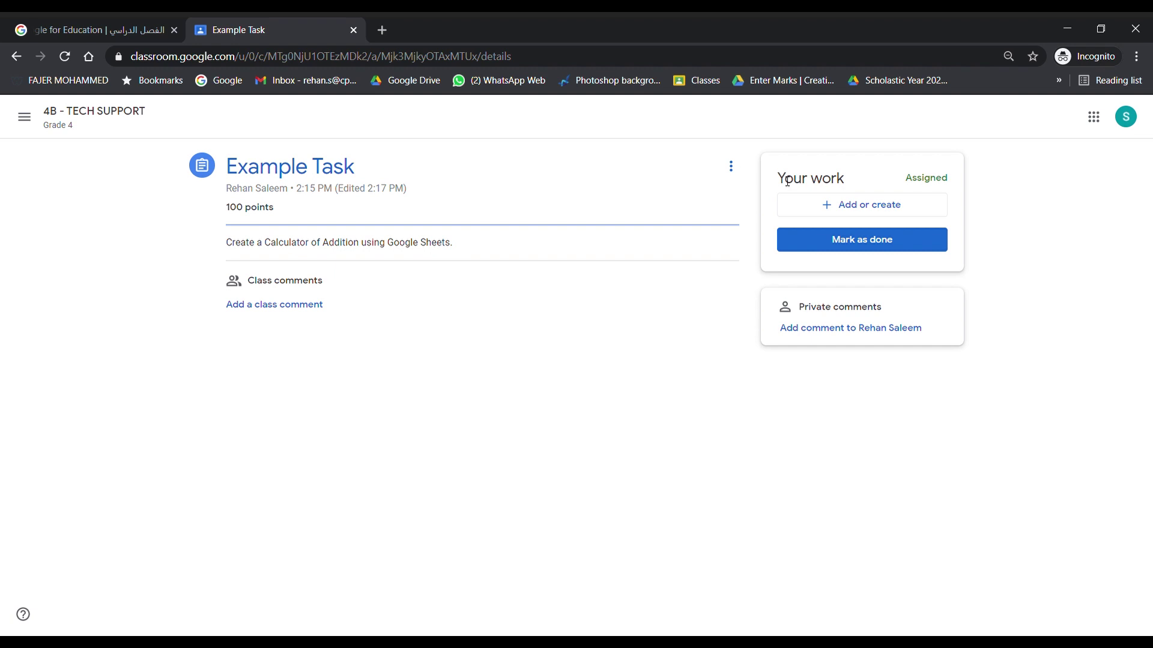
Create a new Google Sheets file from Add or create under Your work on Example Task.
click(822, 209)
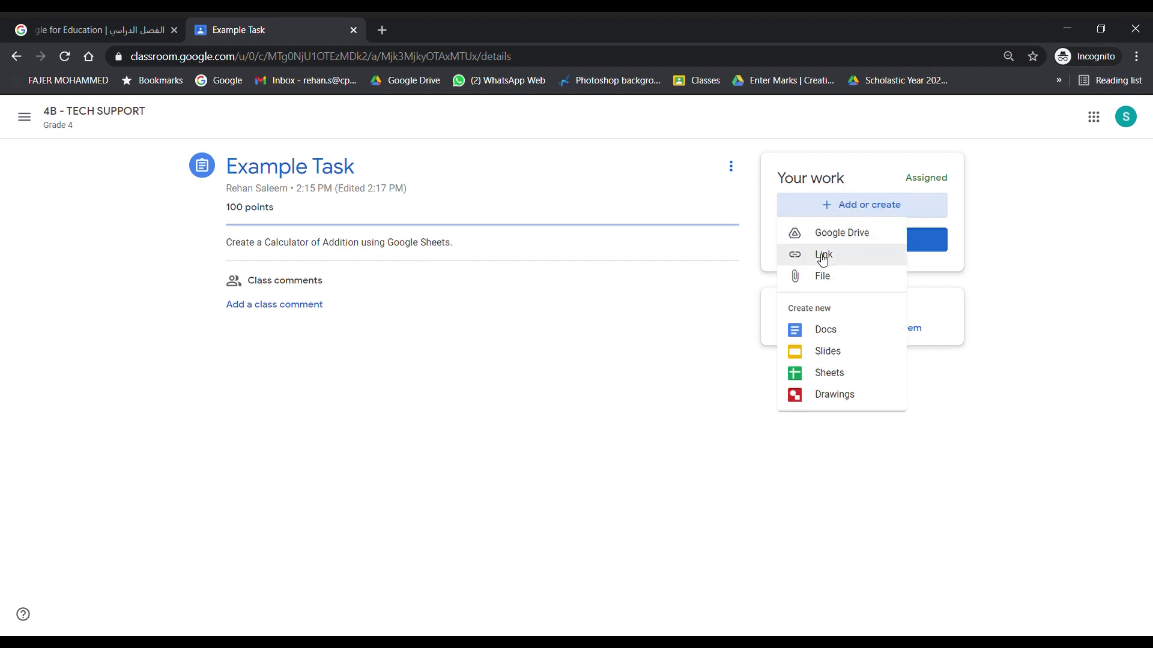
click(821, 373)
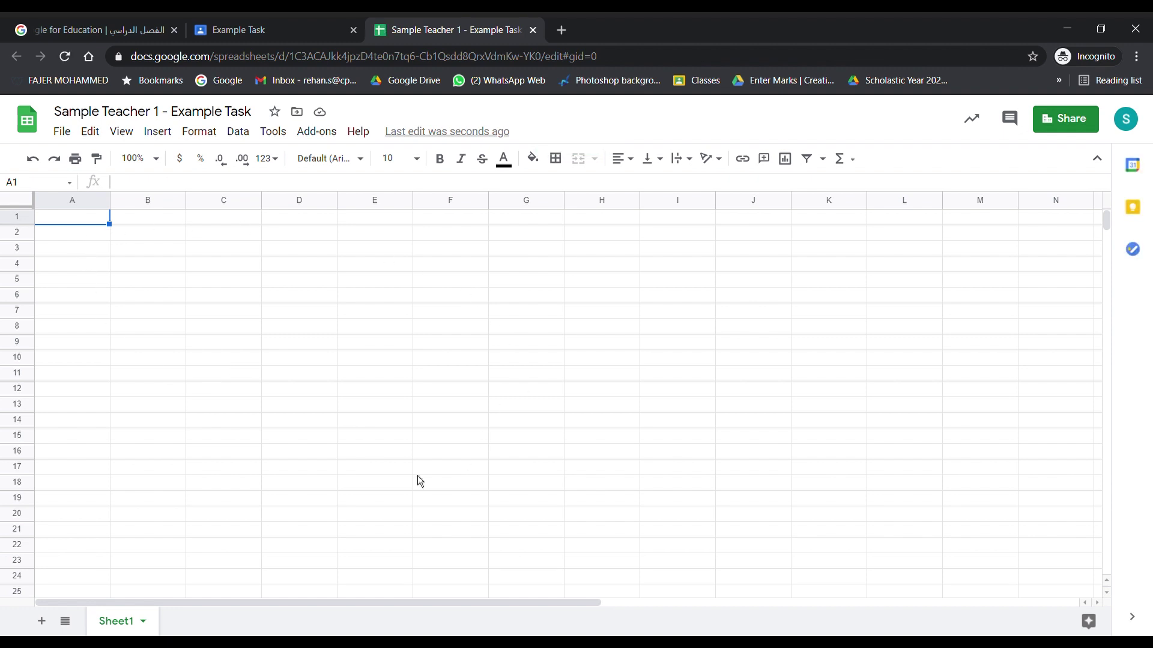
Enter the title 'Addition' in B3 and headers A, B and Result in B4:D4.
click(143, 258)
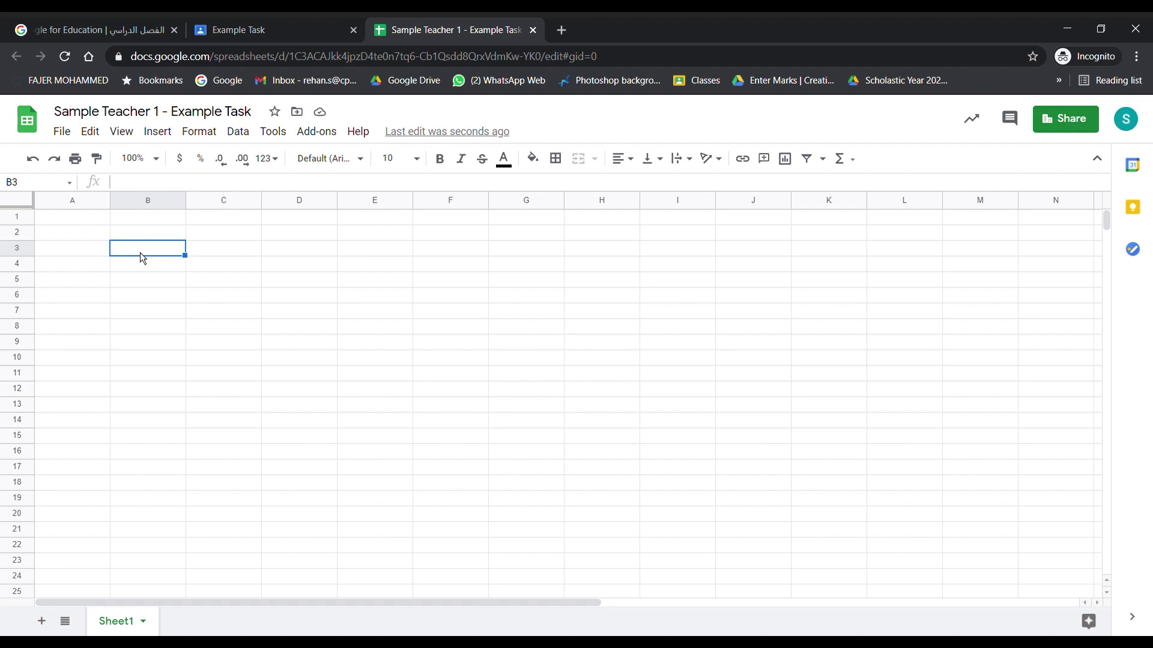
text(Additio)
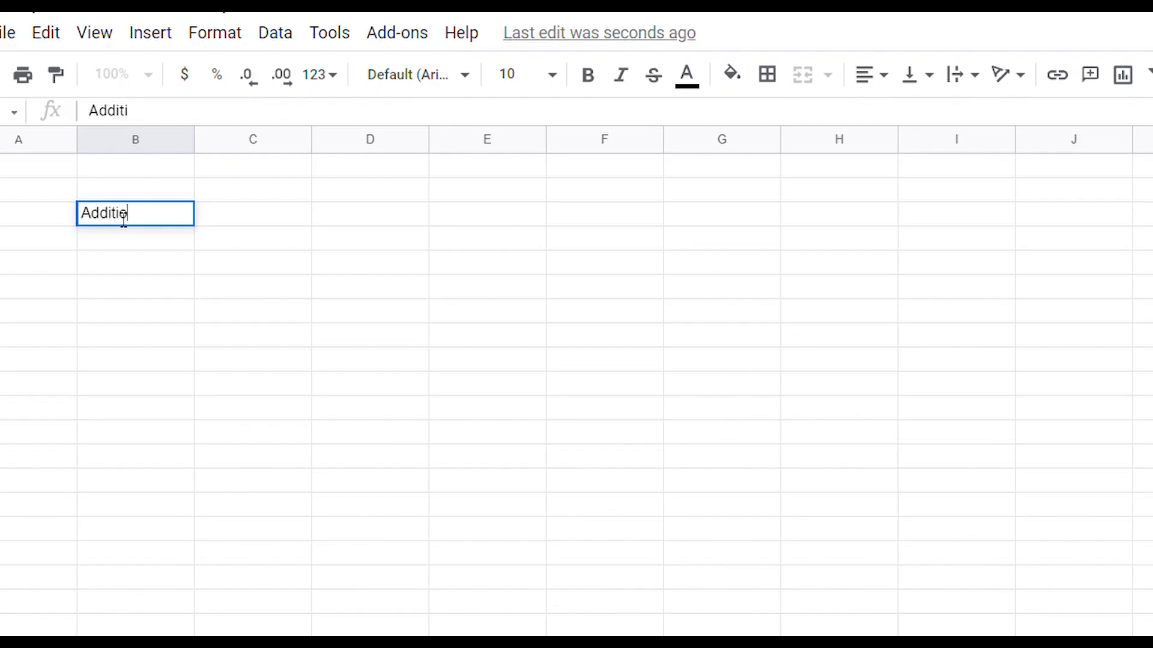
text(n)
key(Return)
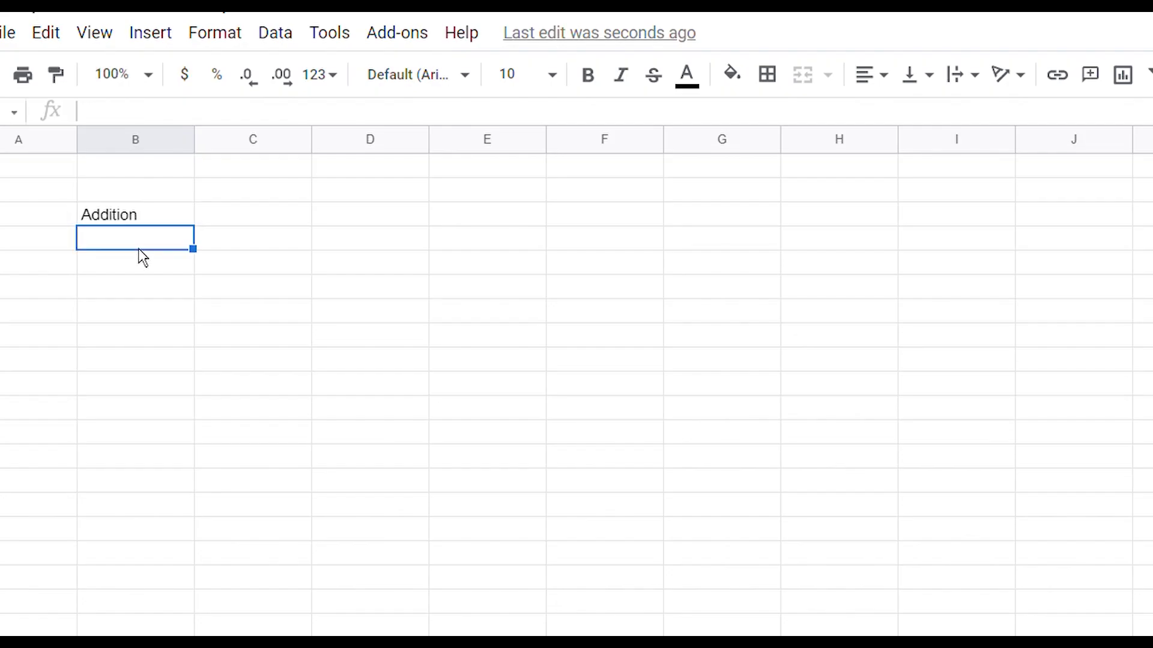
text(A)
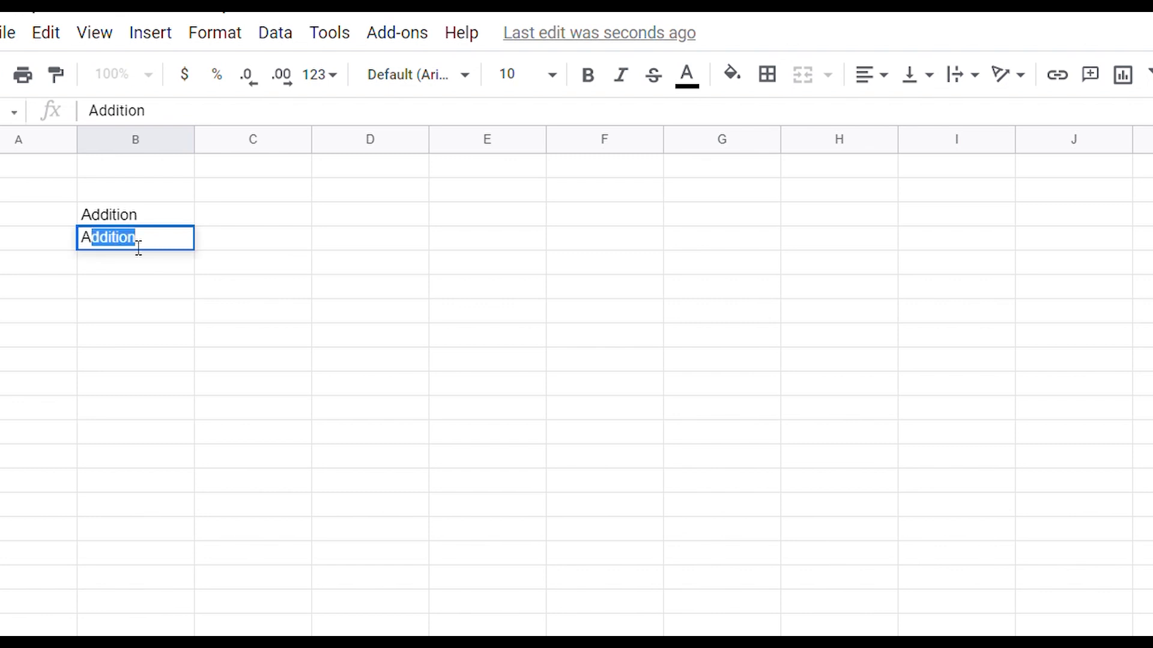
key(Delete)
key(Tab)
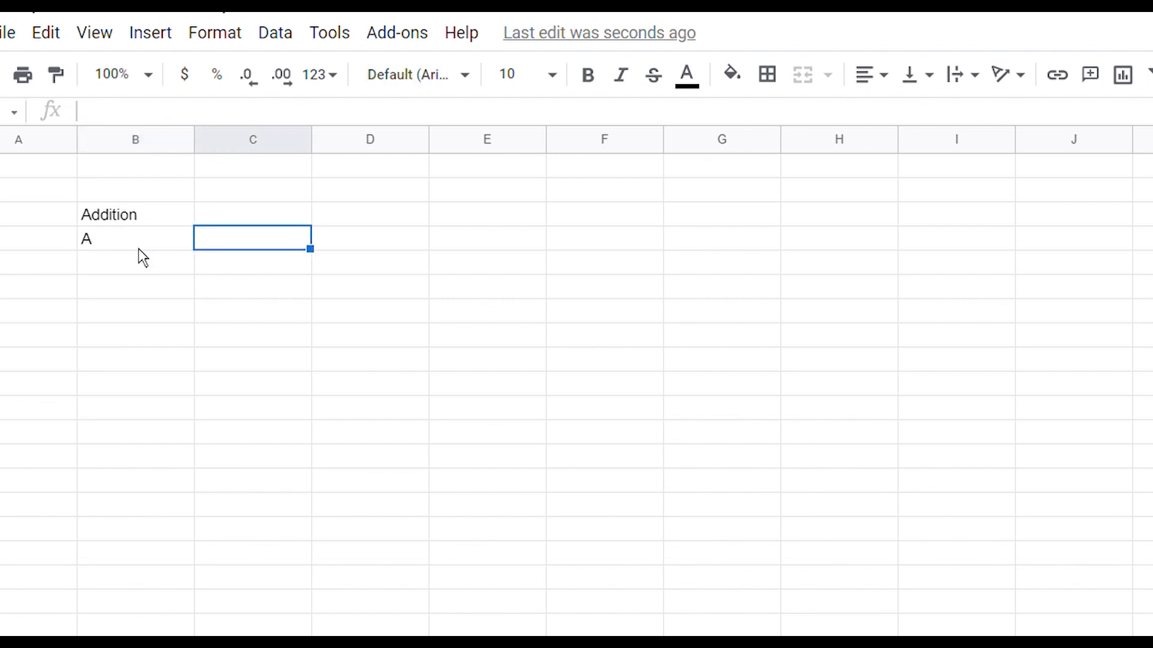
text(B)
key(Tab)
text(R)
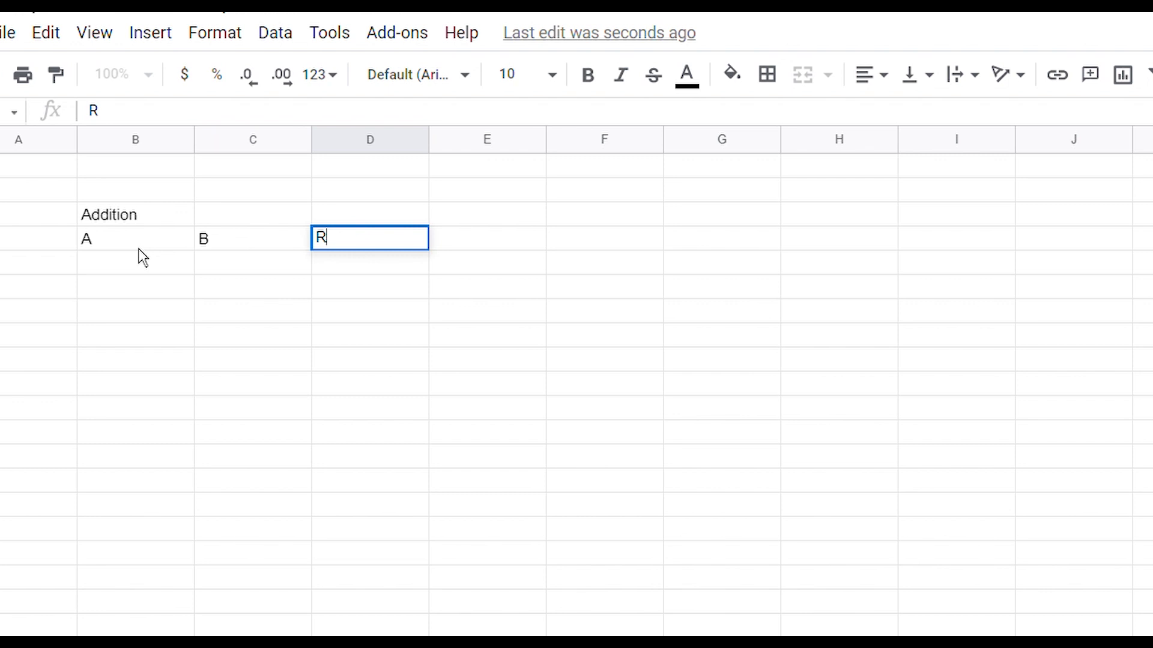
text(esult)
click(129, 278)
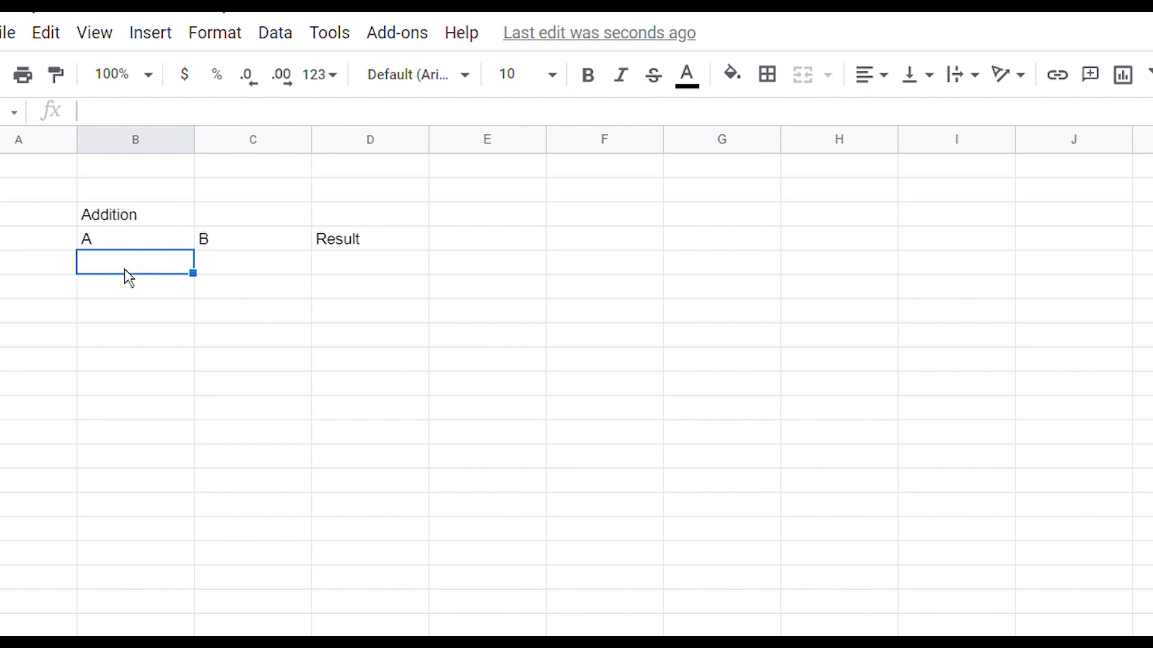
Enter 6 in B5 and 4 in C5.
text(6)
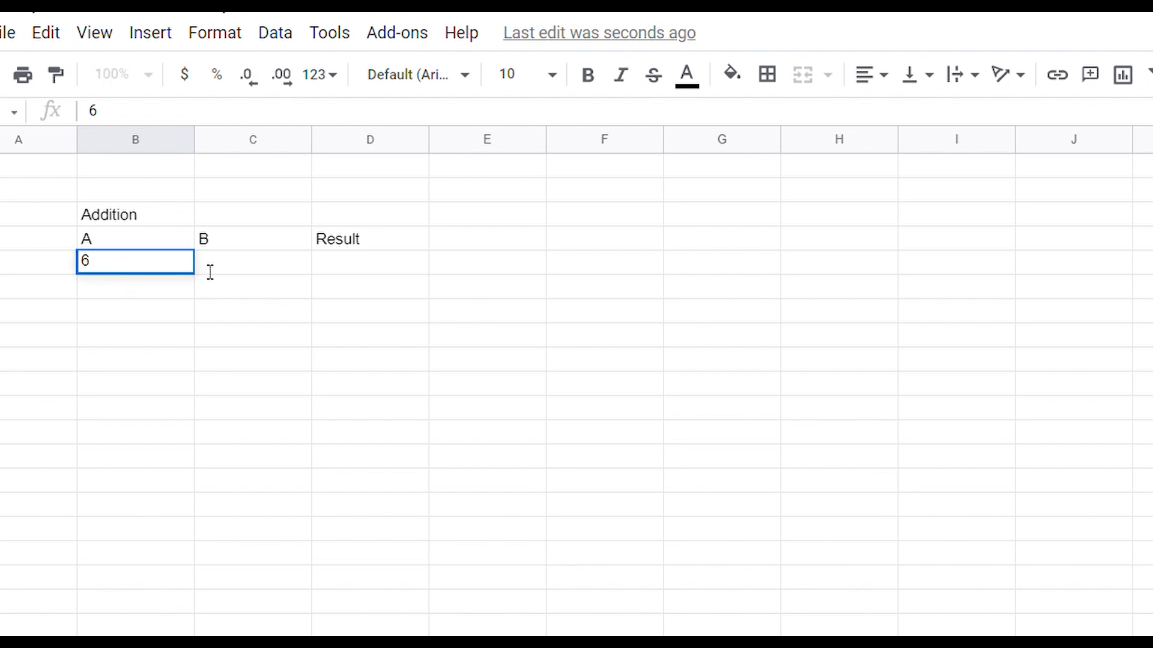
click(243, 271)
text(4)
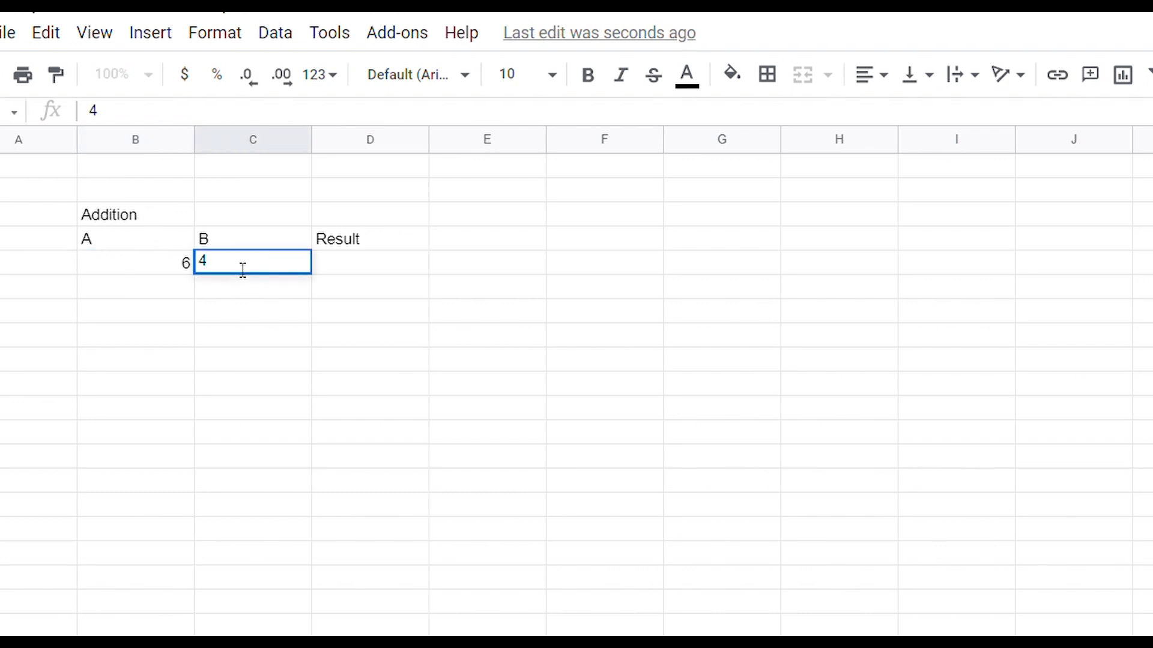
click(345, 275)
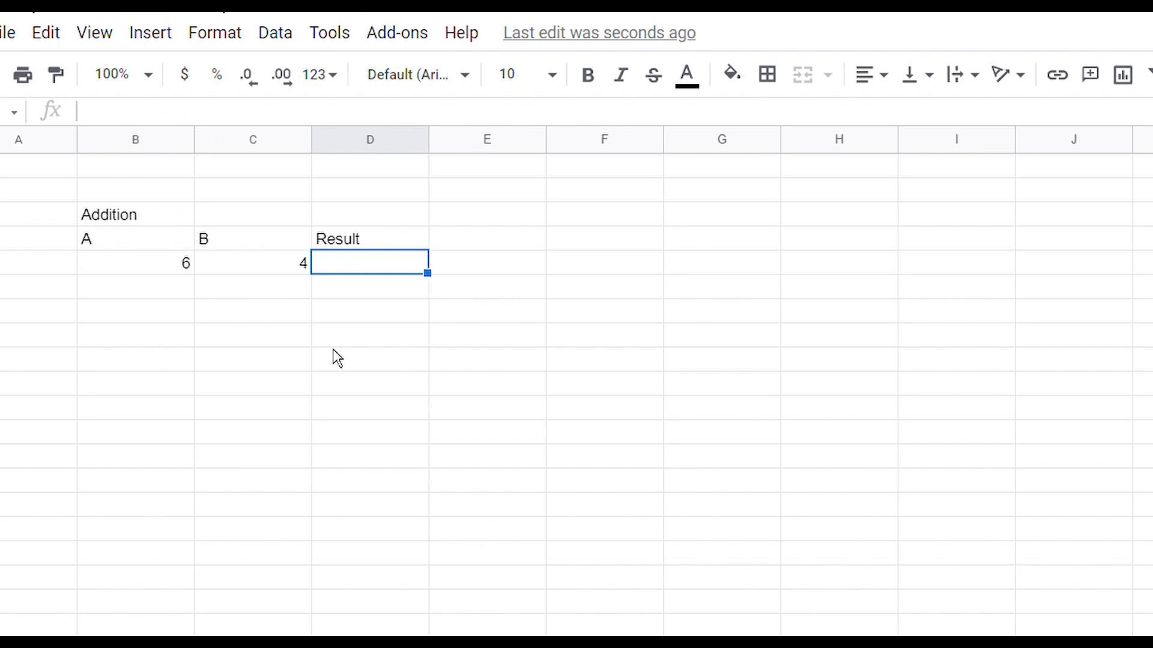
Enter =B5+C5 in D5 so it shows 10, then check the formula in the formula bar.
text(=)
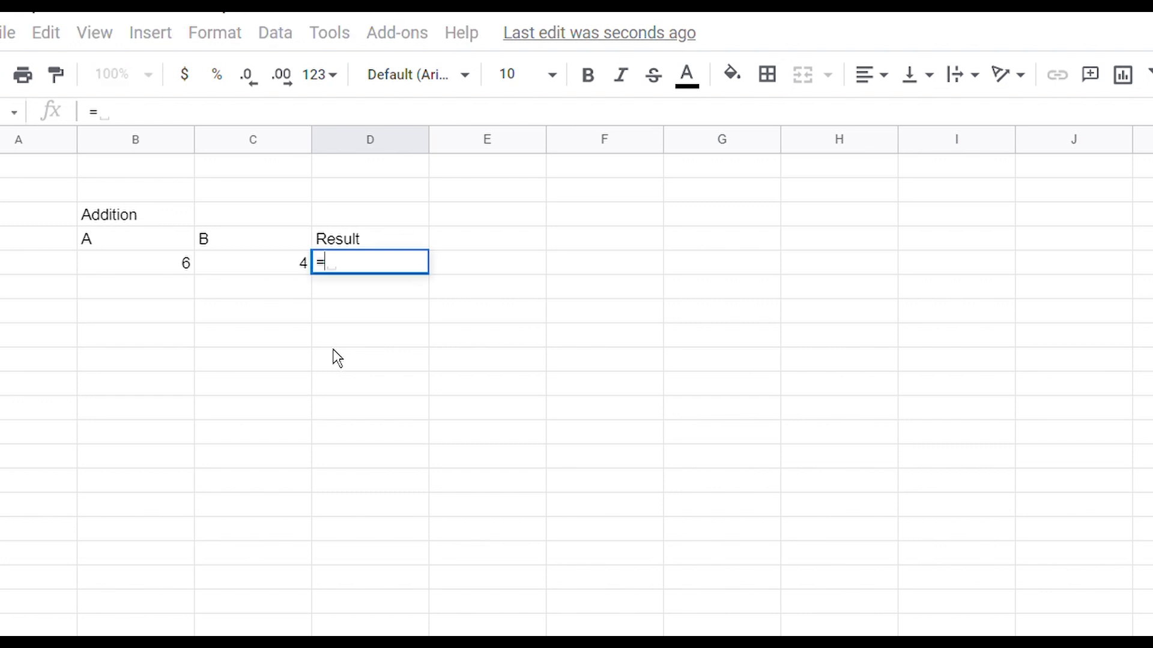
click(158, 273)
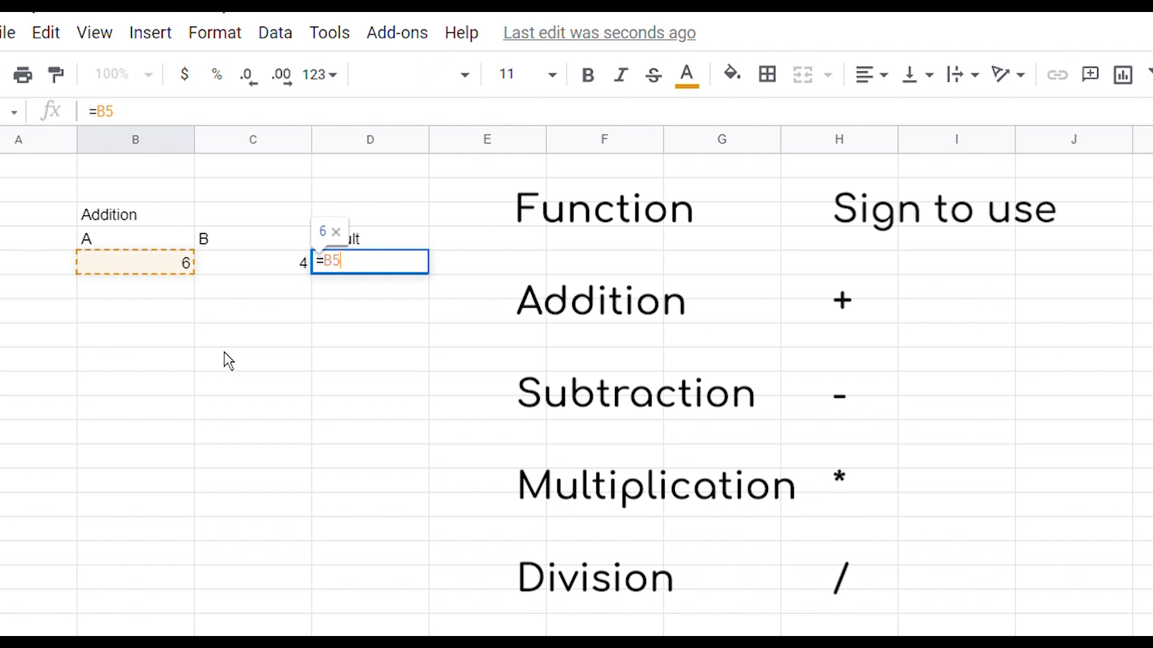
text(+)
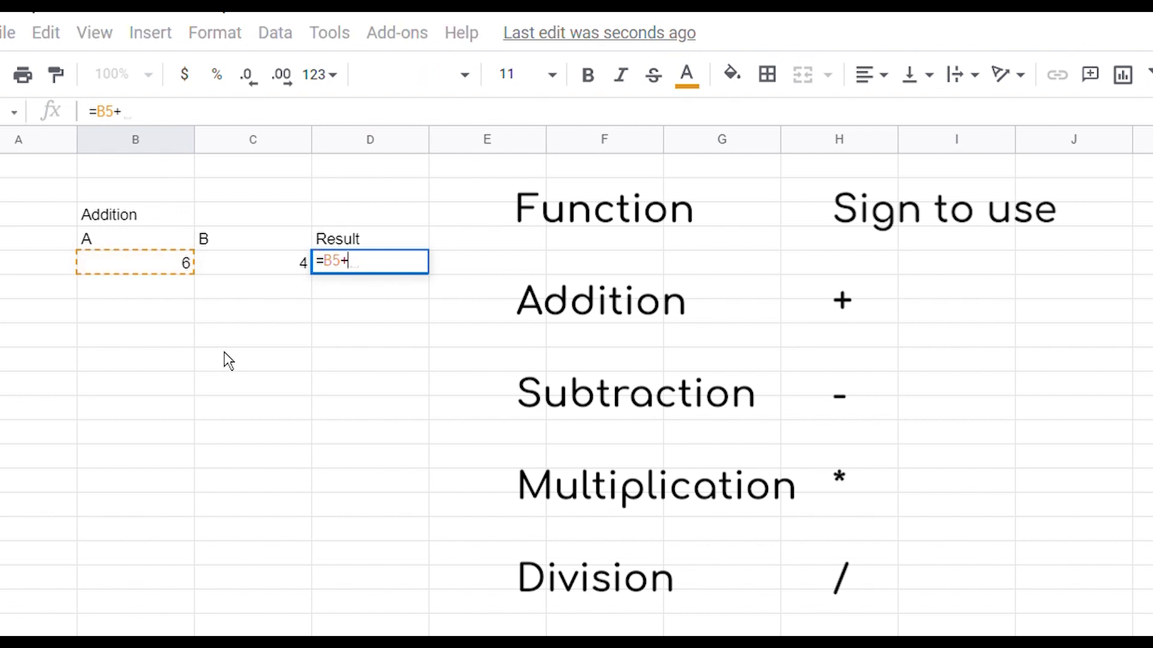
click(264, 269)
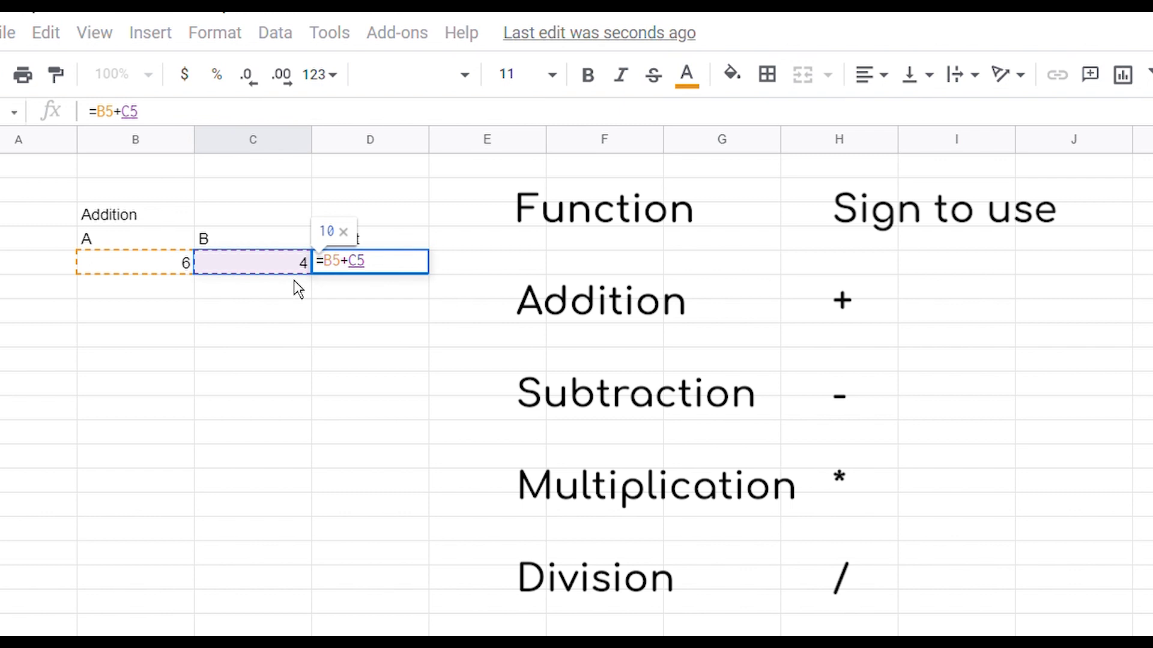
key(Return)
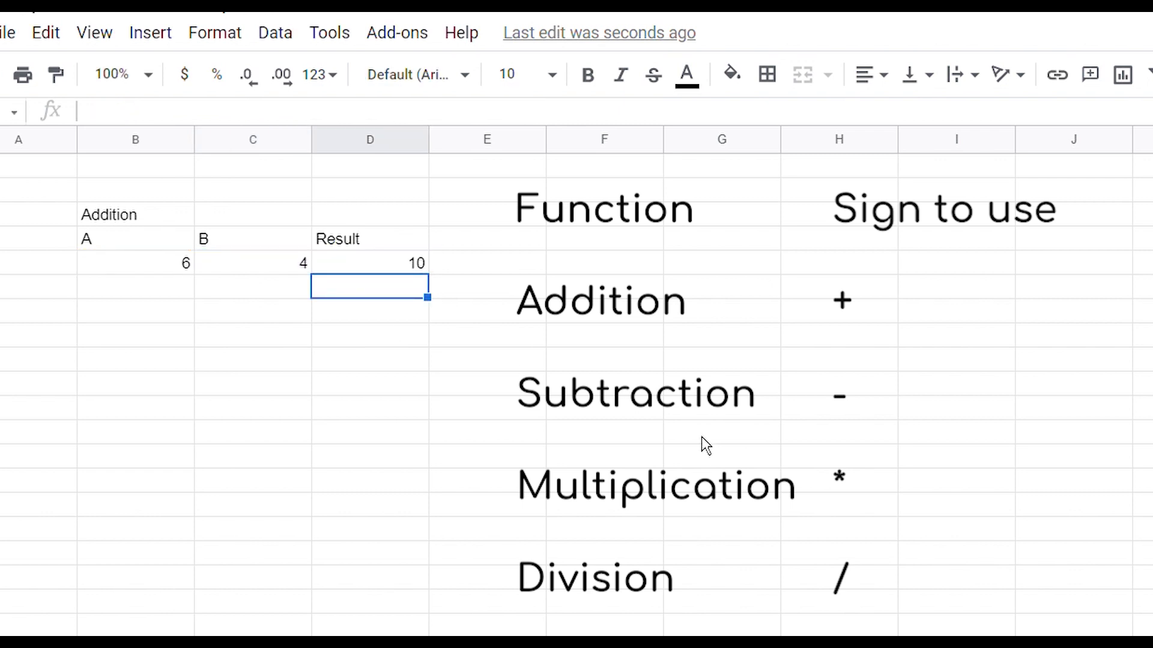
click(360, 270)
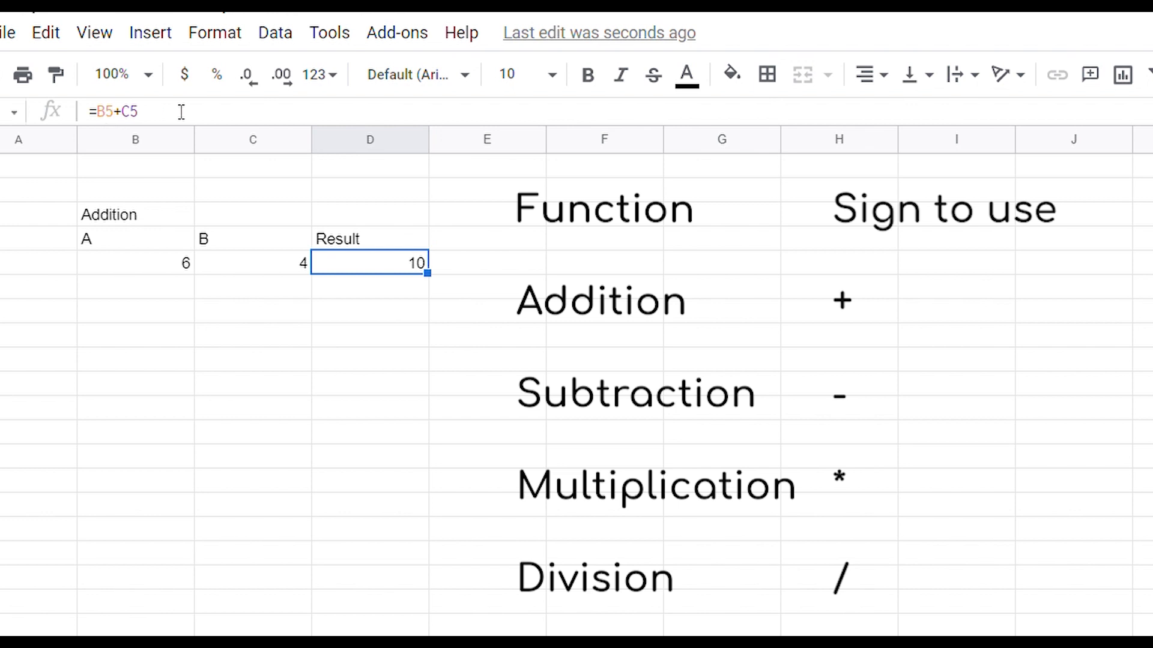
drag(180, 111, 67, 124)
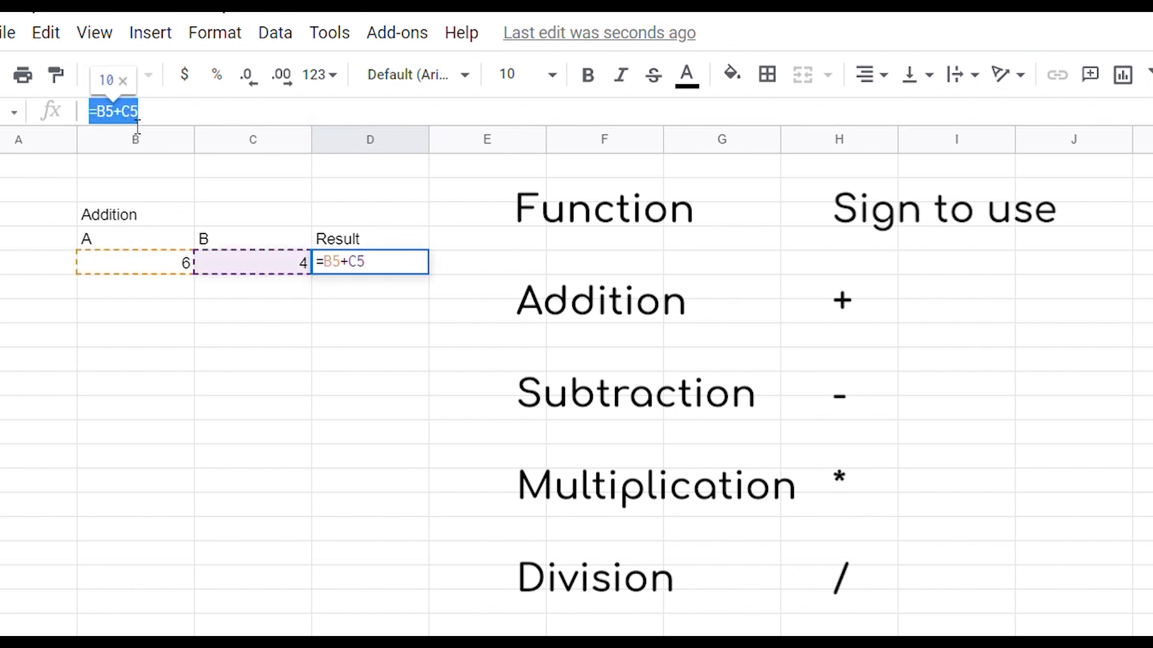
key(Escape)
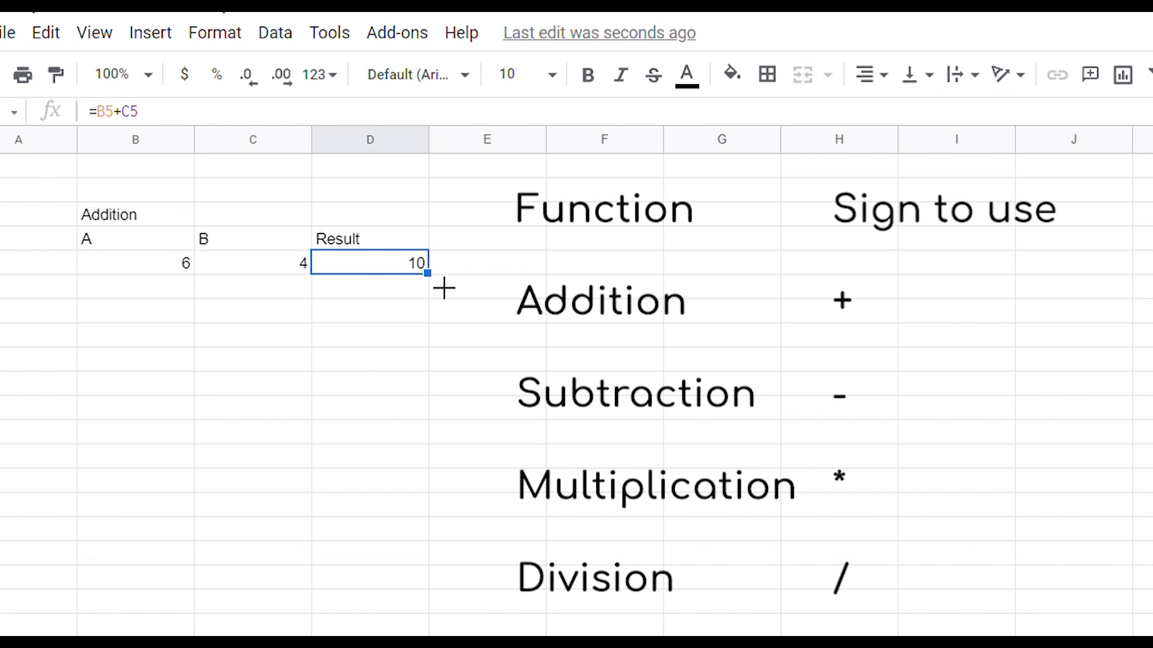
Fill the addition formula down column D to row 11 and check the copies.
drag(443, 286, 448, 426)
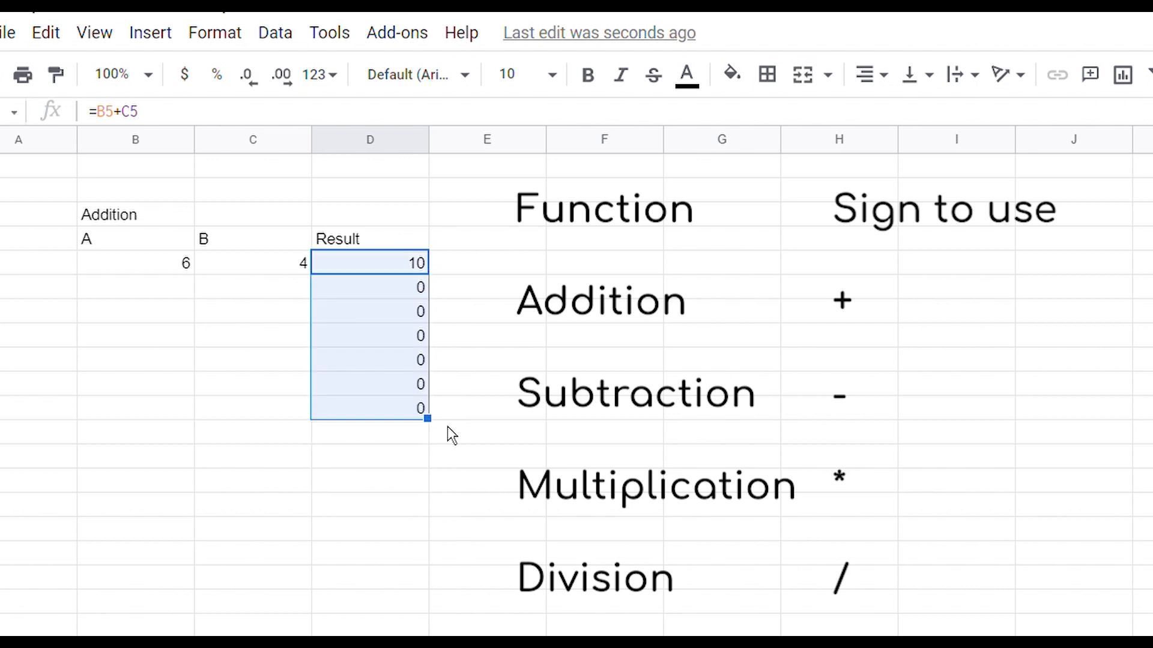
click(377, 318)
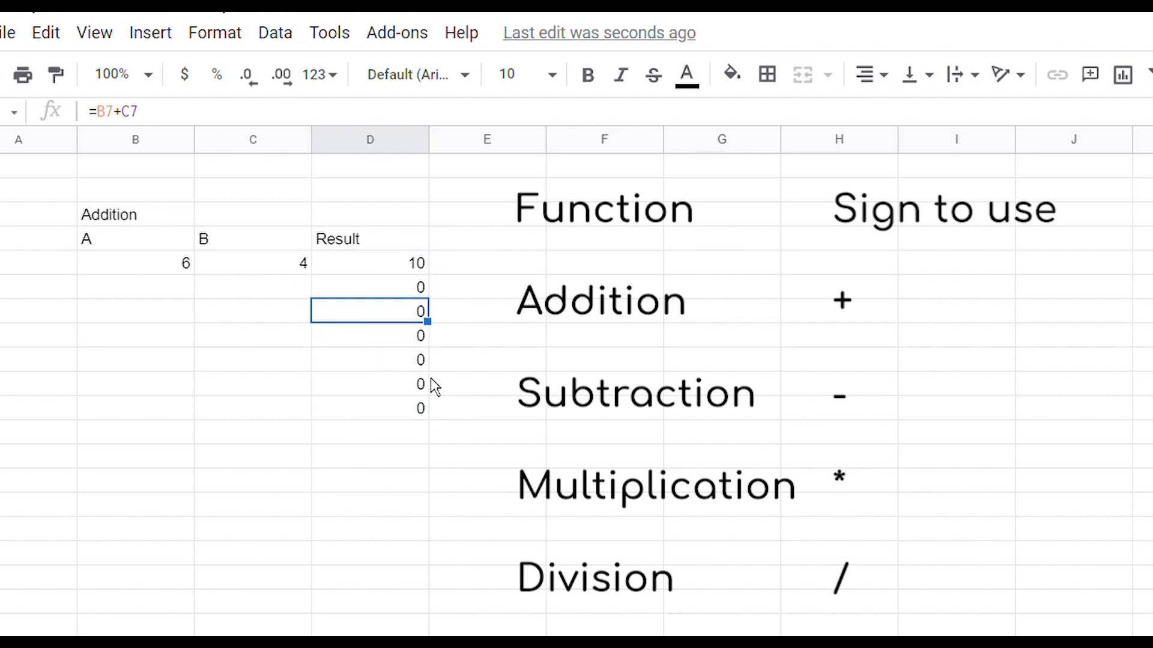
click(387, 355)
click(394, 294)
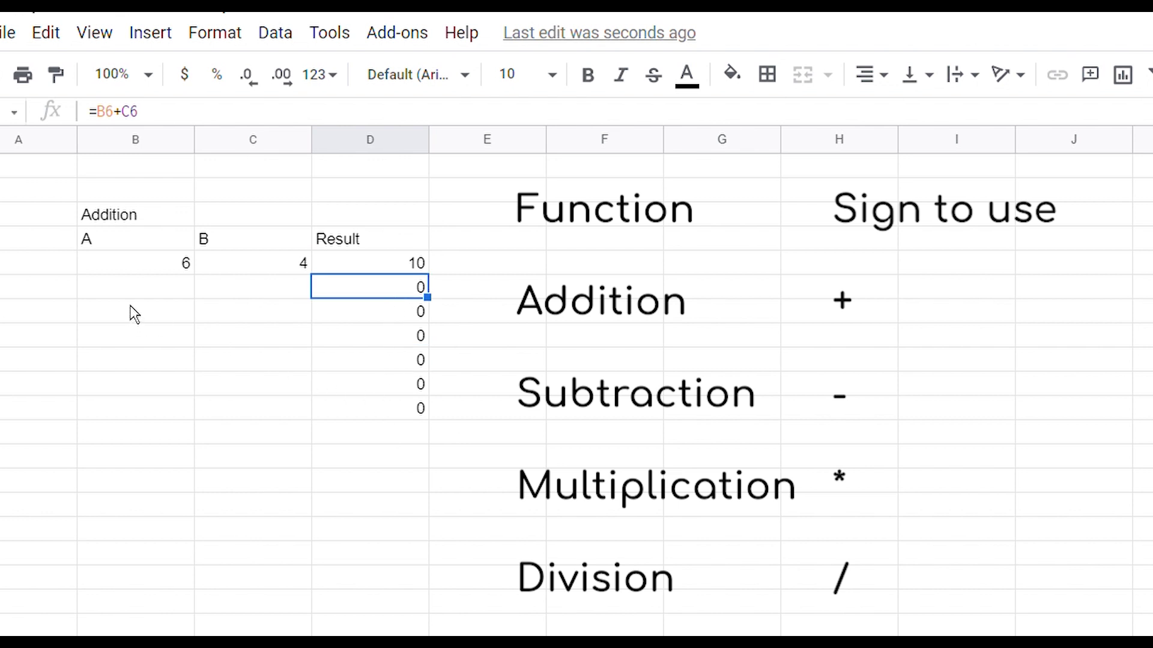
Enter 8 and 8 in row 6 and 2 and 4 in row 7, giving results 16 and 6.
key(Left)
key(Left)
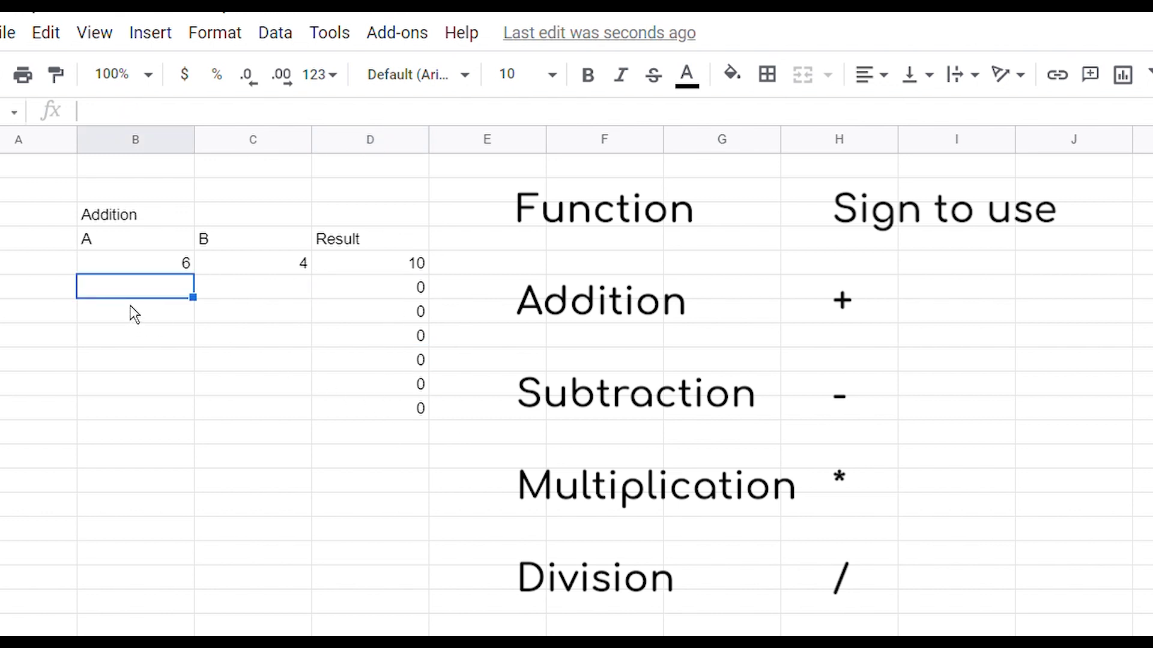
text(8)
key(Tab)
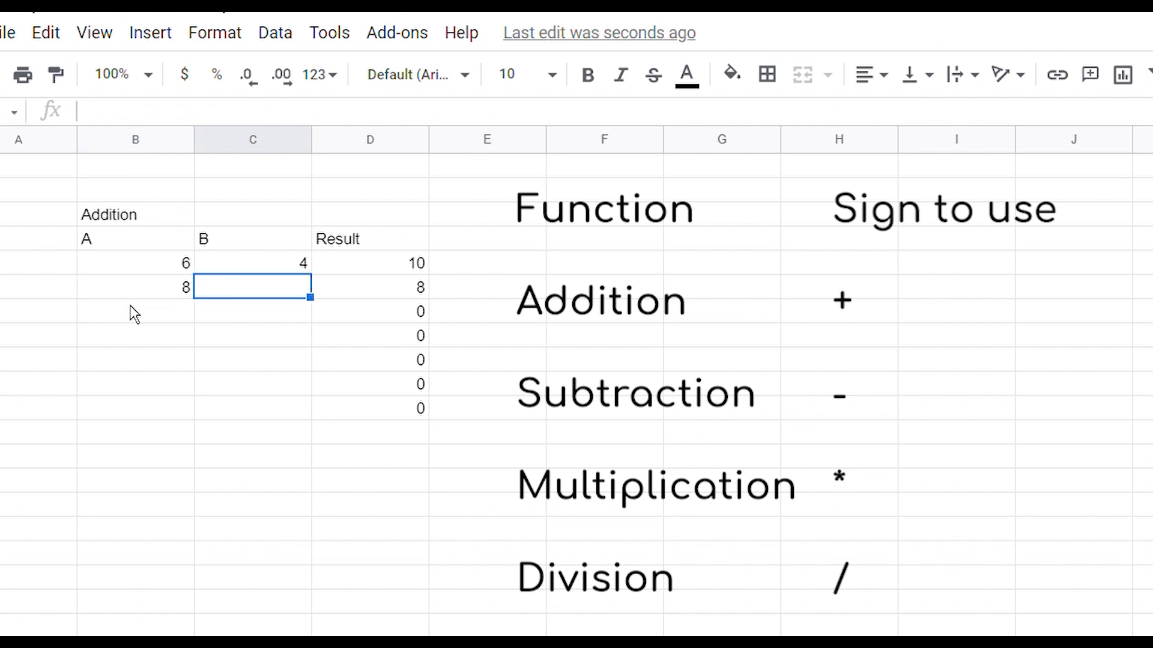
text(8)
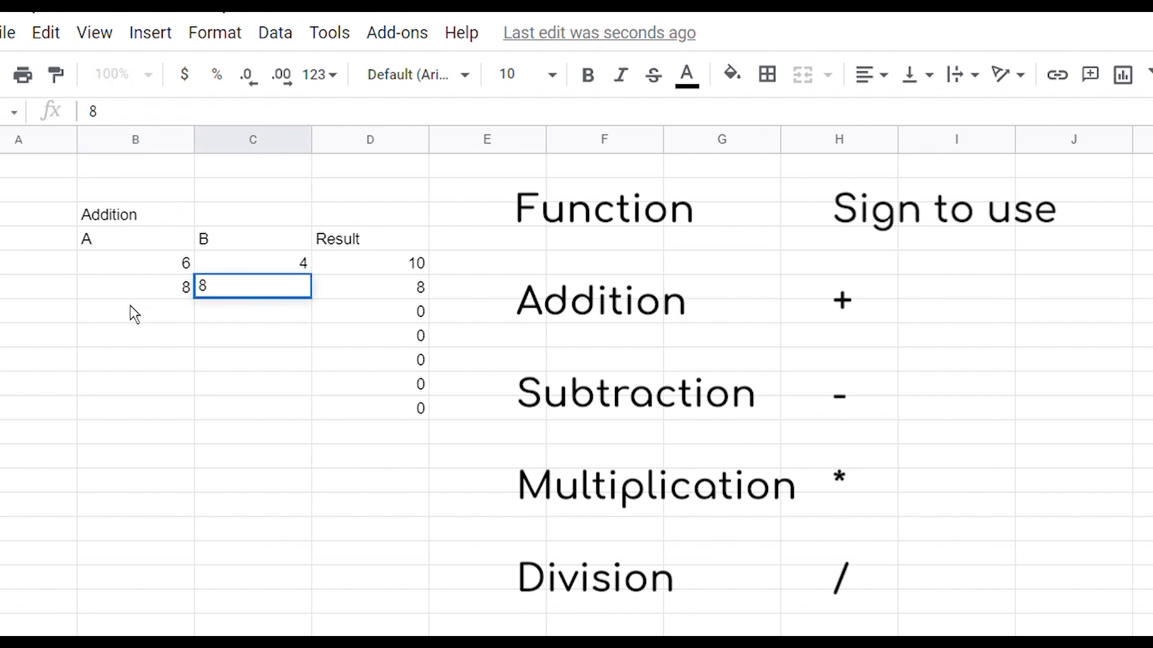
key(Return)
click(132, 307)
text(2)
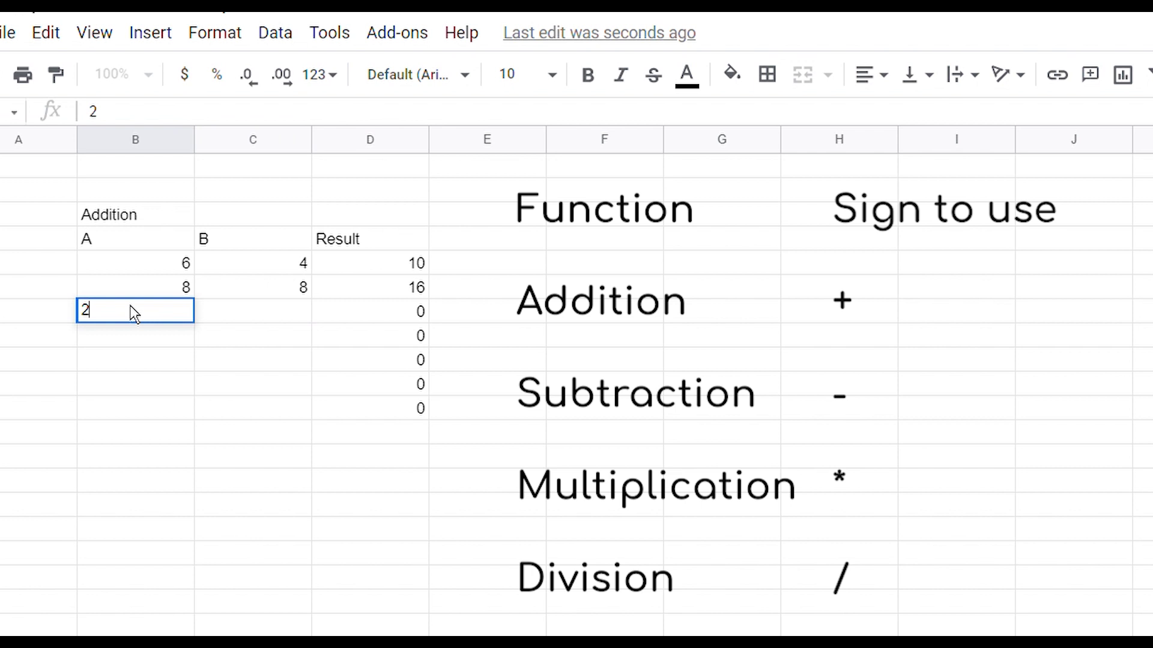
key(Tab)
text(4)
key(Return)
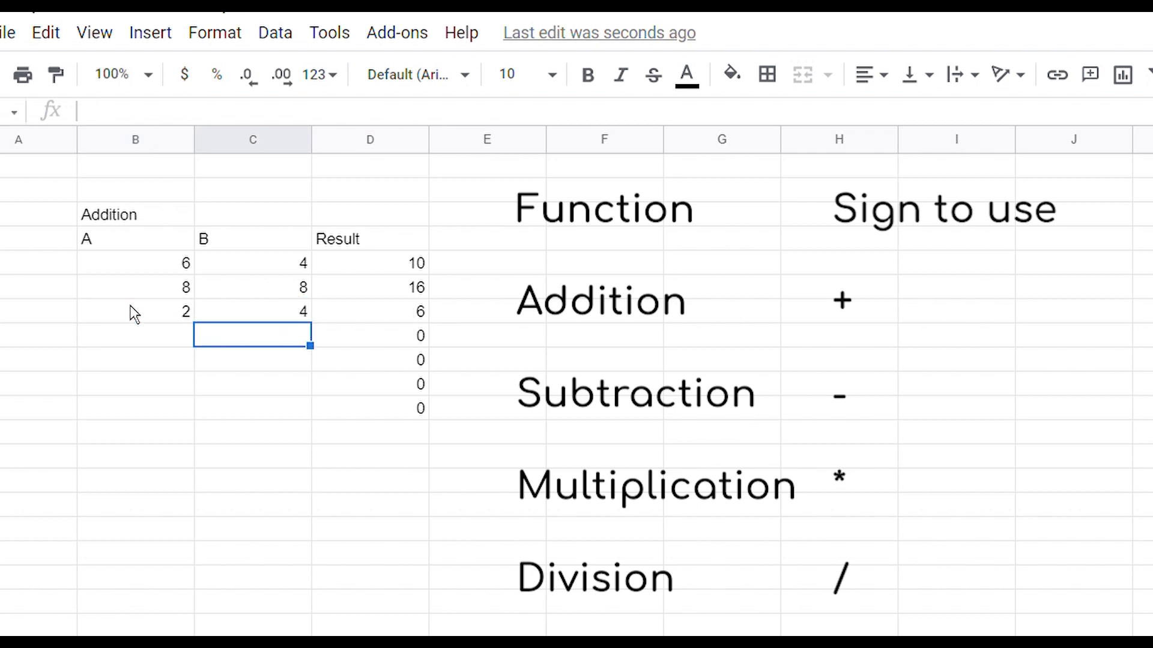
Step through the Result column to check the =B+C formulas.
key(Up)
key(Right)
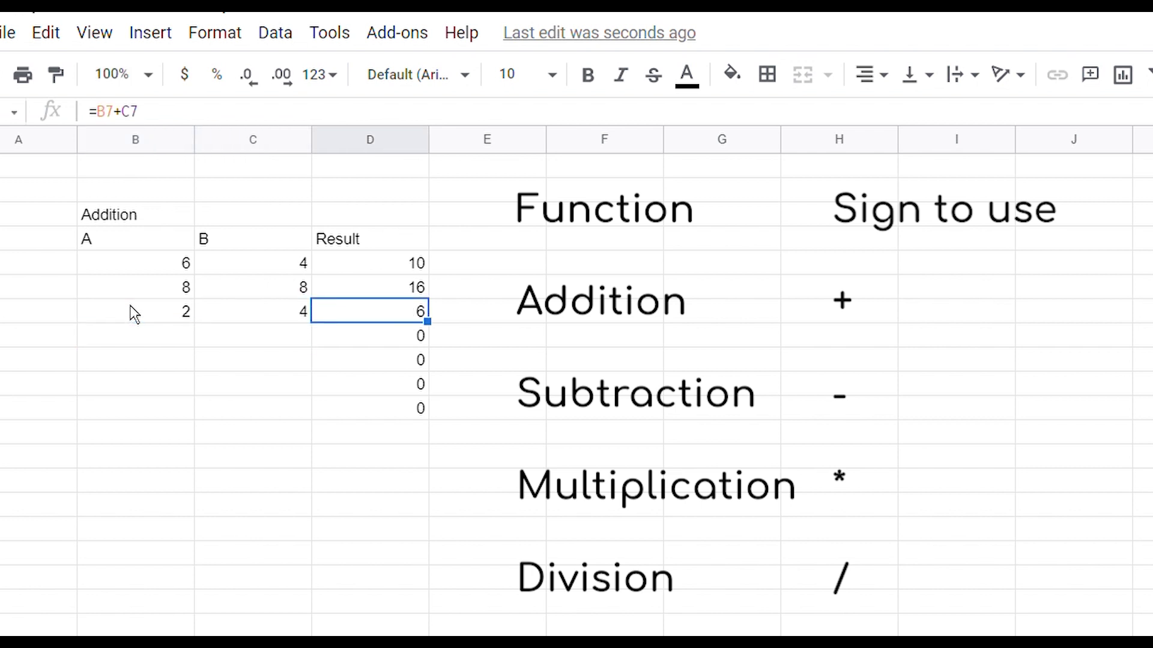
key(Up)
key(Up)
key(Down)
key(Down)
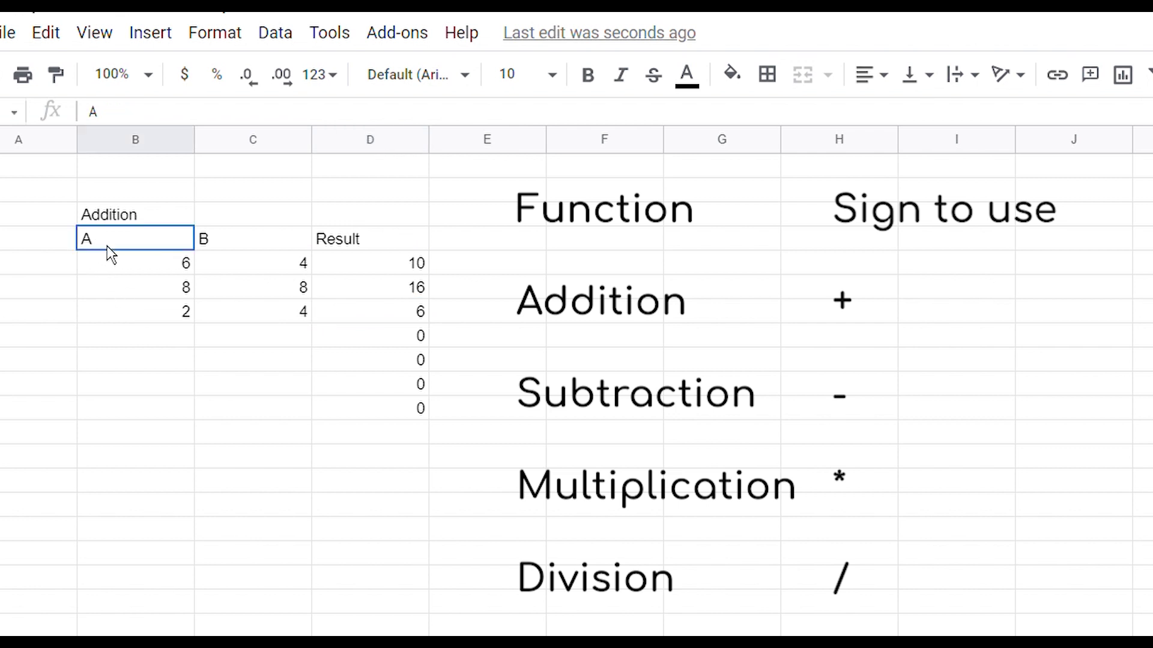
Apply all borders to every cell of the addition table.
drag(107, 246, 394, 427)
click(771, 77)
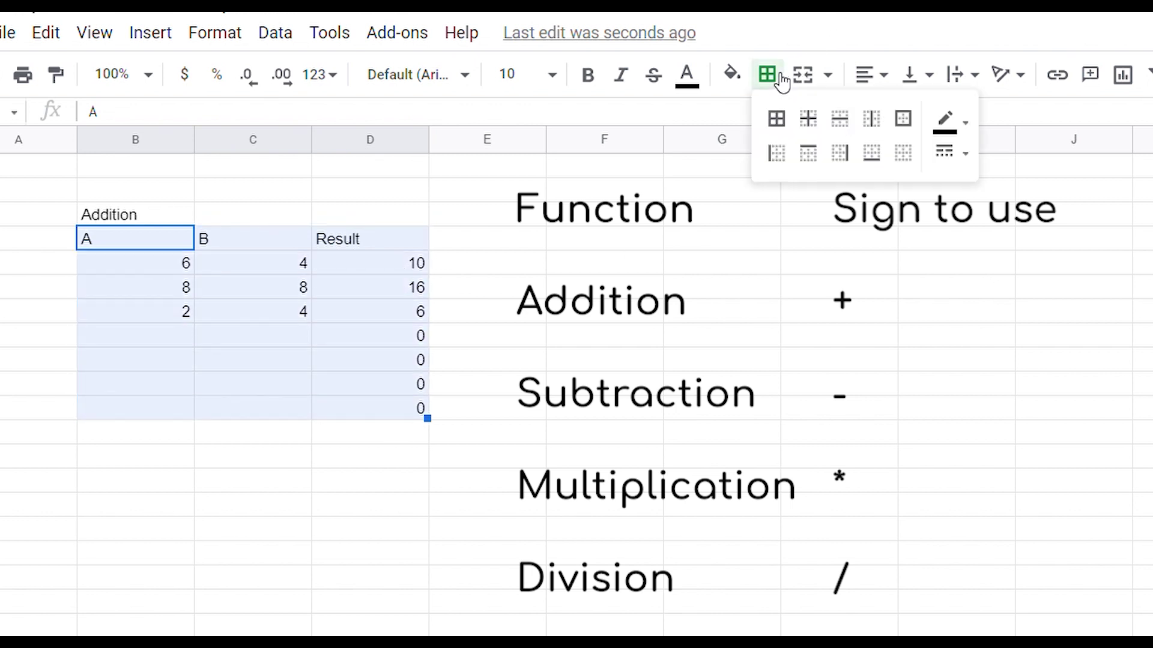
click(787, 122)
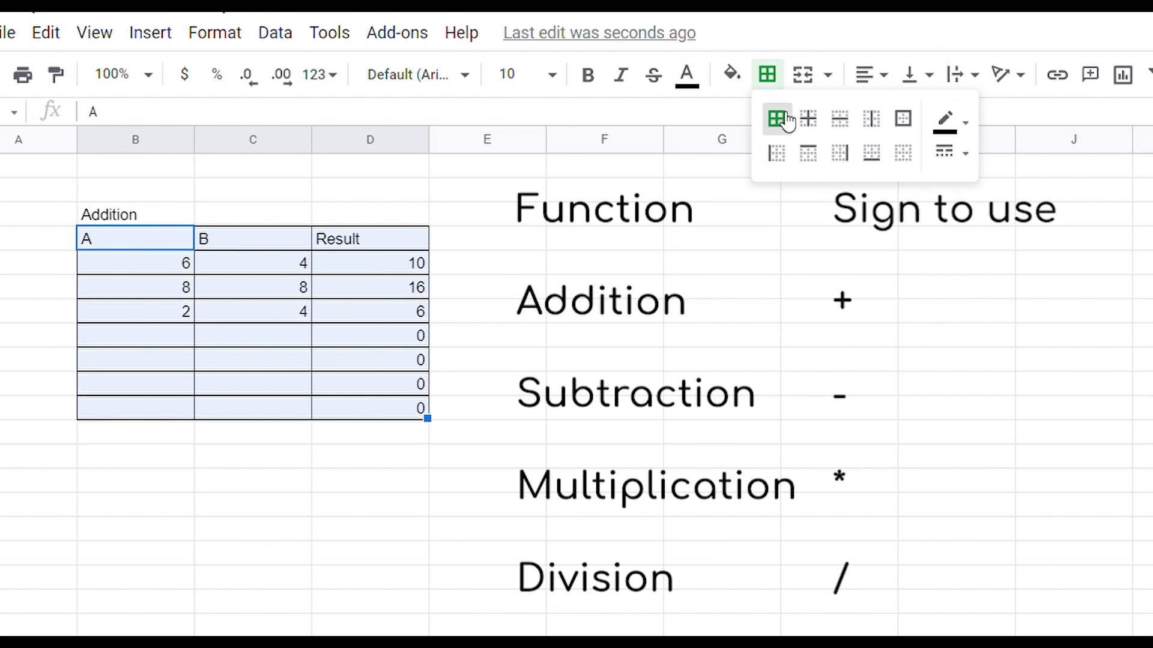
click(98, 240)
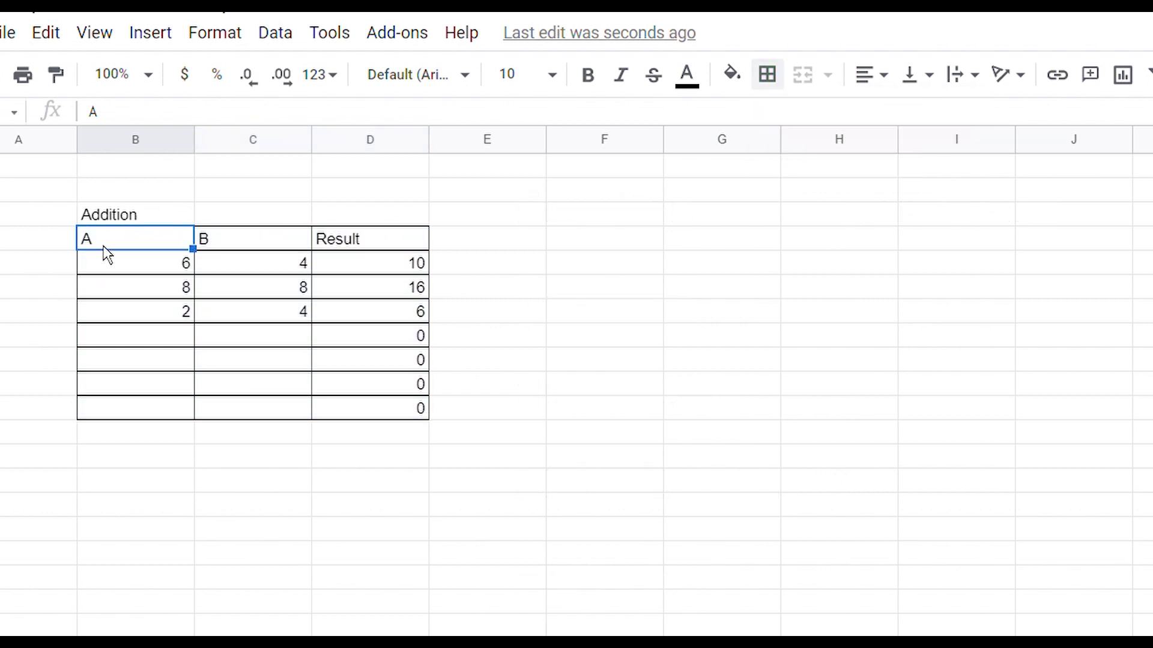
Make the title and header rows bold, size 14 and centre-aligned.
drag(99, 218, 358, 251)
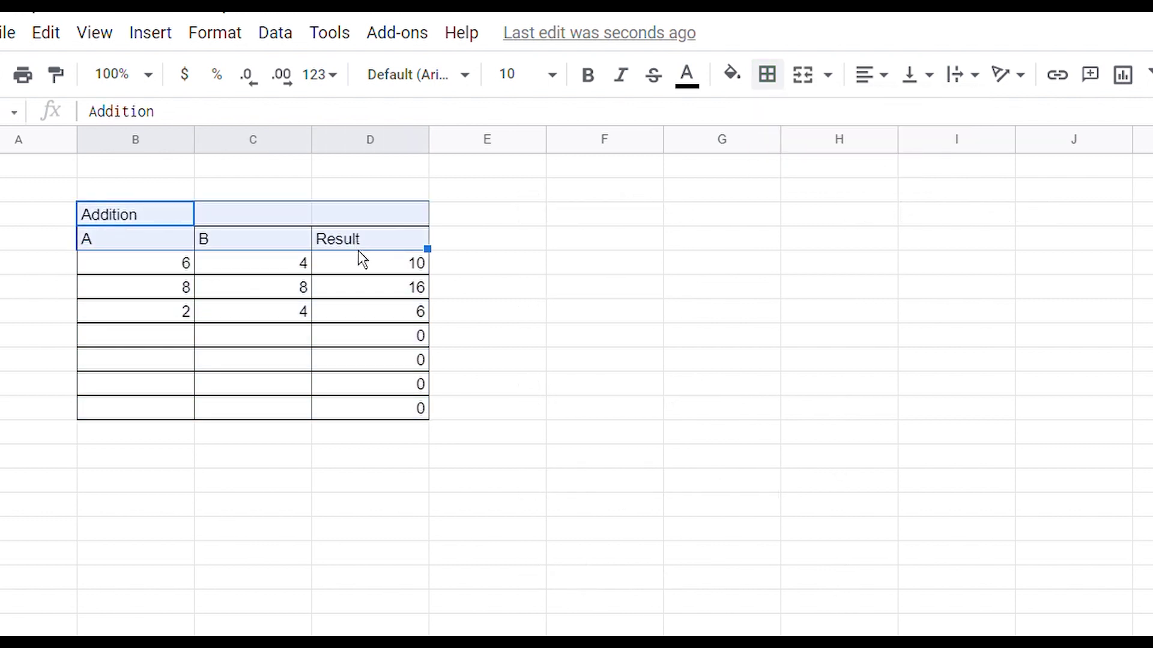
click(591, 75)
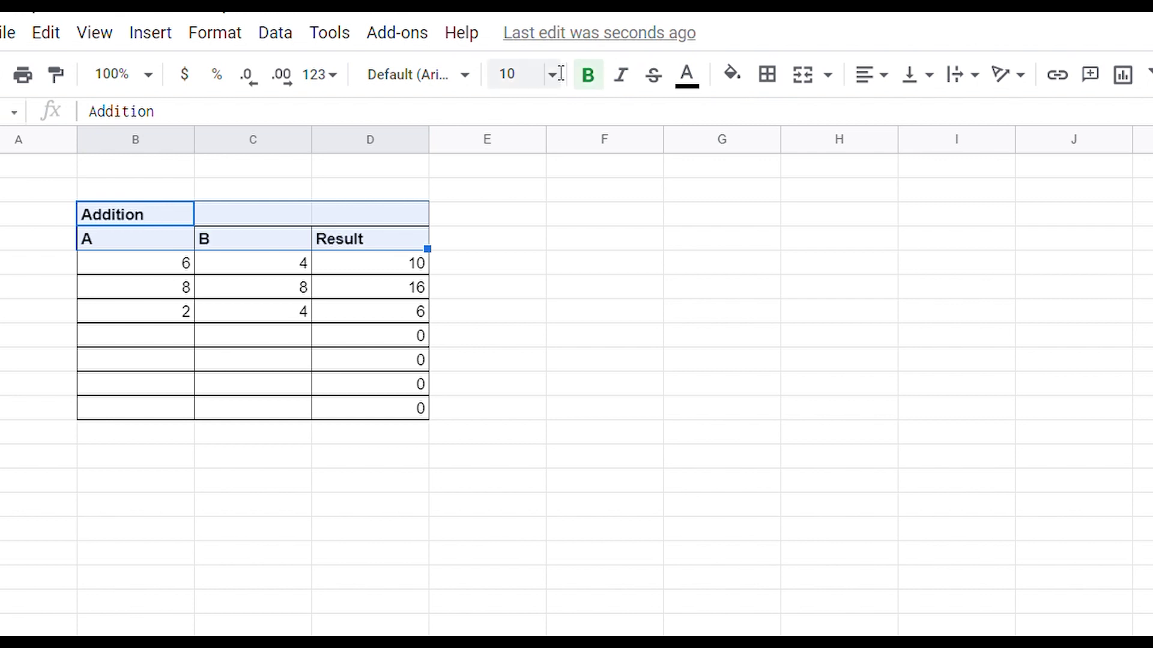
click(567, 77)
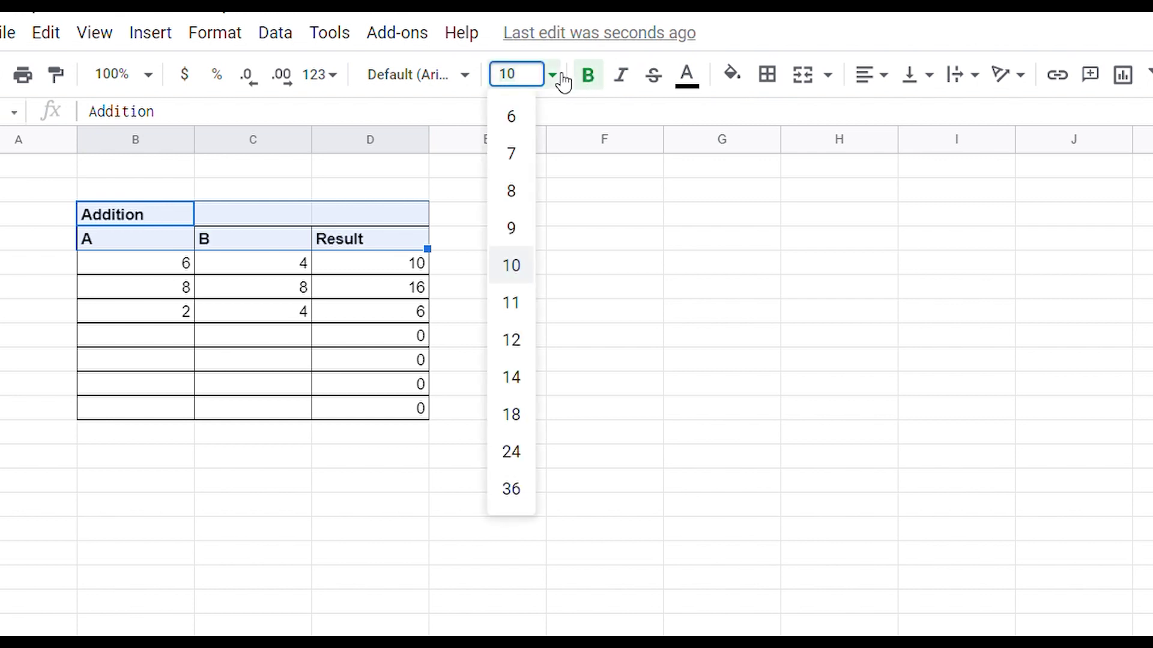
click(523, 382)
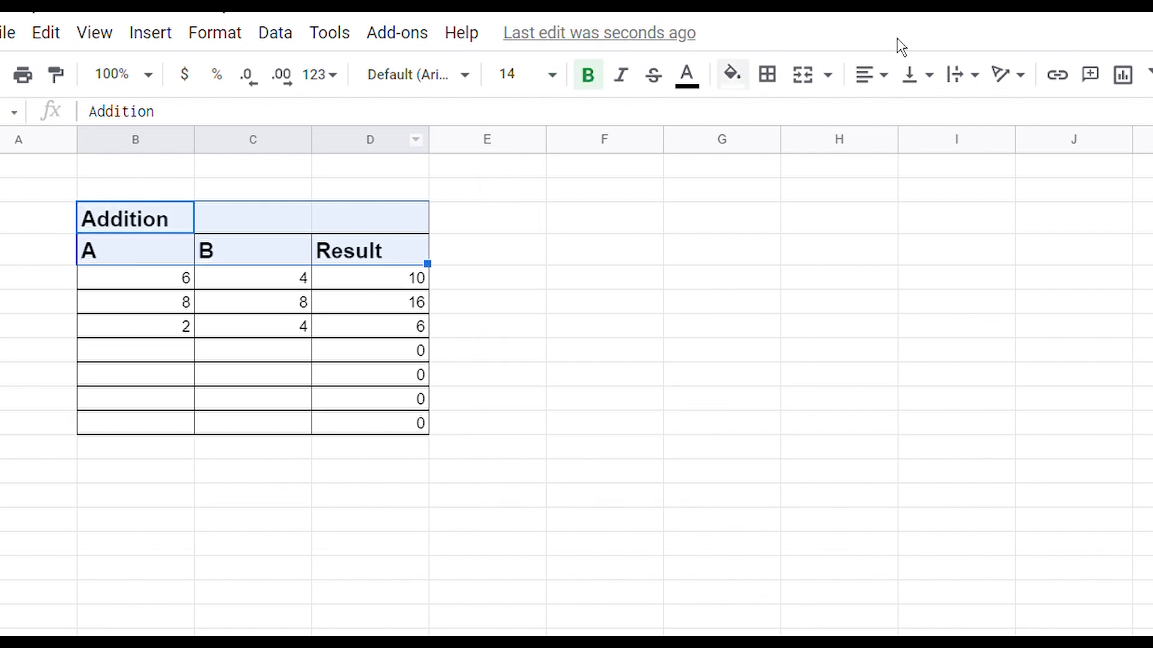
click(870, 77)
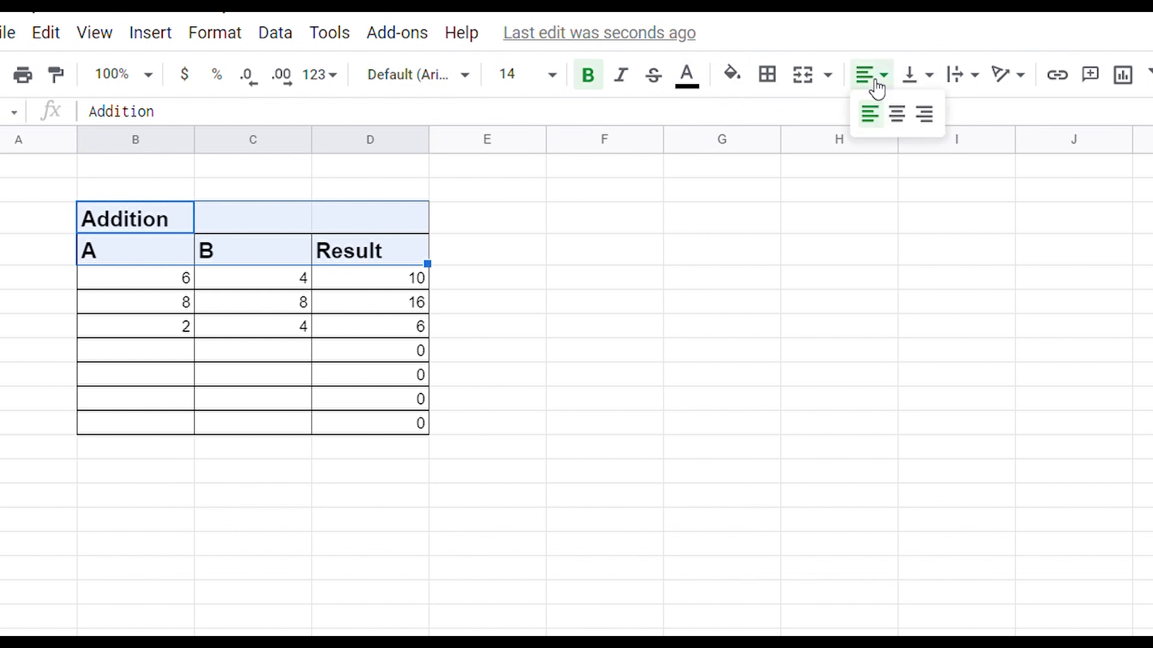
click(897, 114)
click(252, 284)
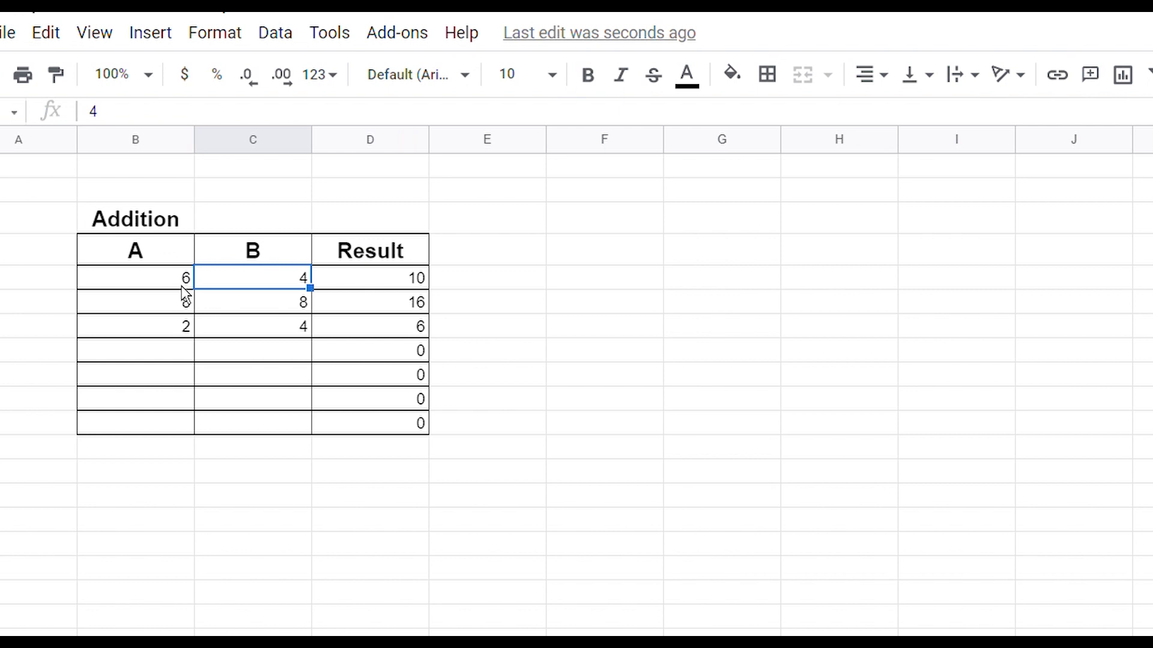
Set the number rows of the table to font size 12.
drag(182, 282, 417, 436)
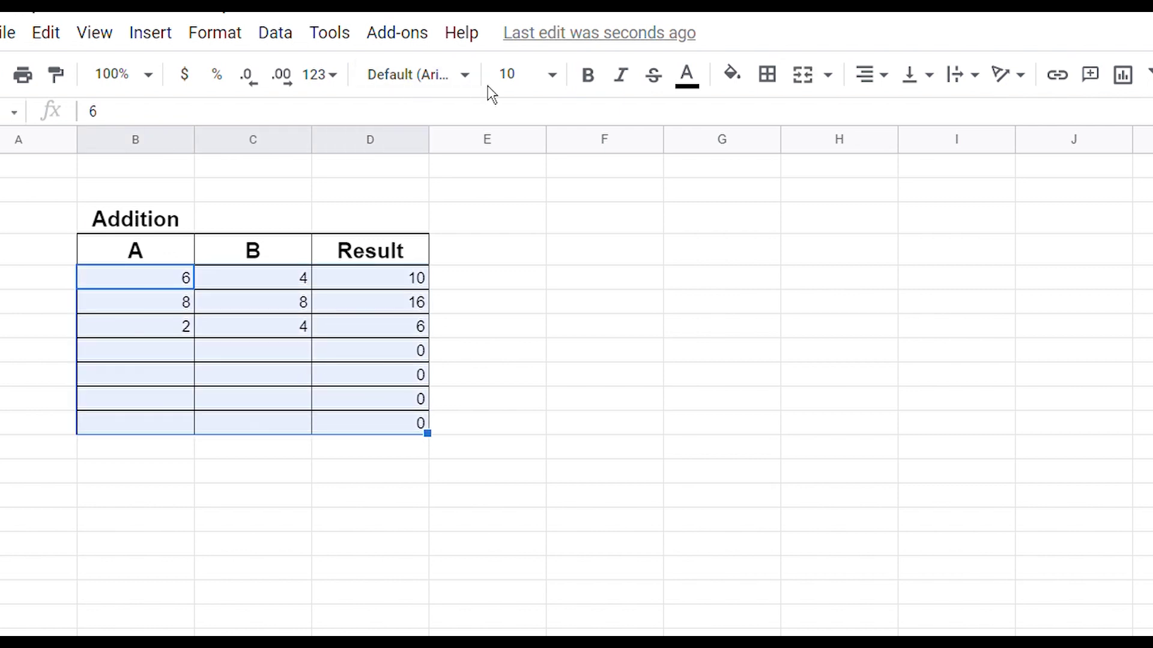
click(552, 75)
click(518, 353)
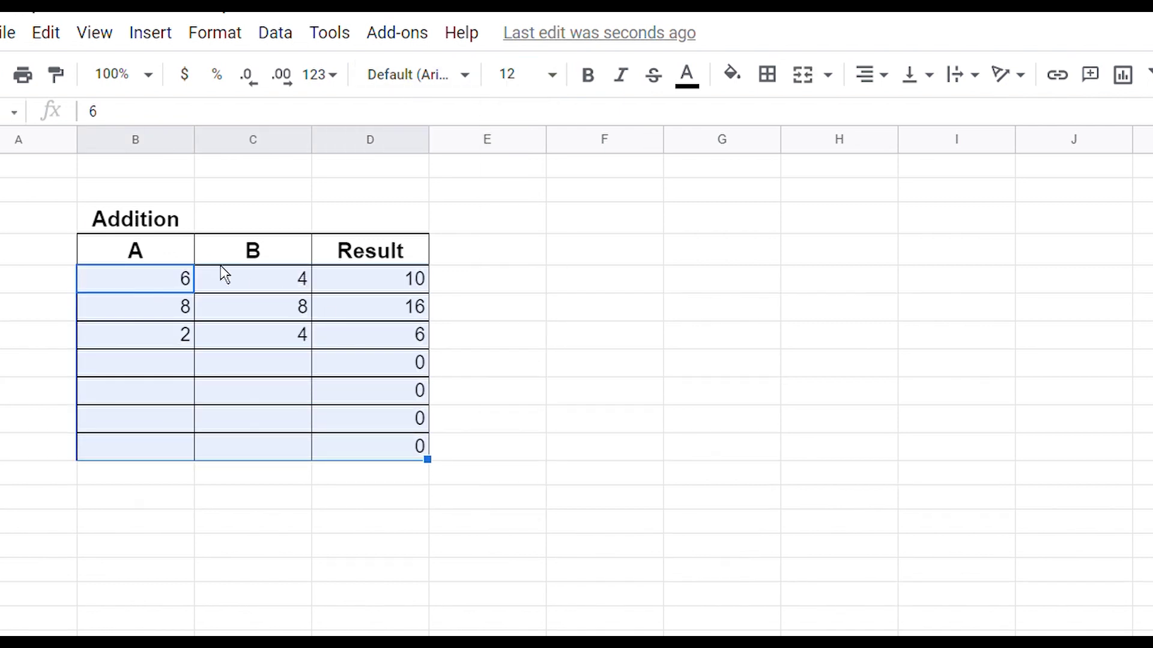
Change the whole table, including the title, to the Roboto font.
drag(127, 221, 426, 456)
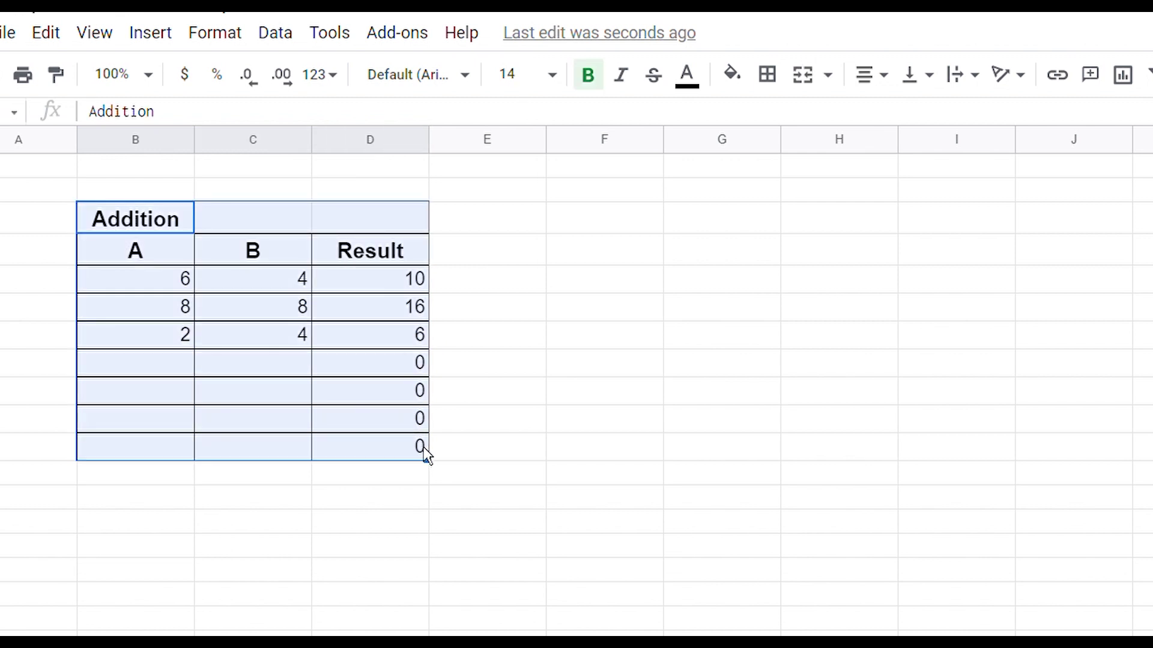
click(465, 77)
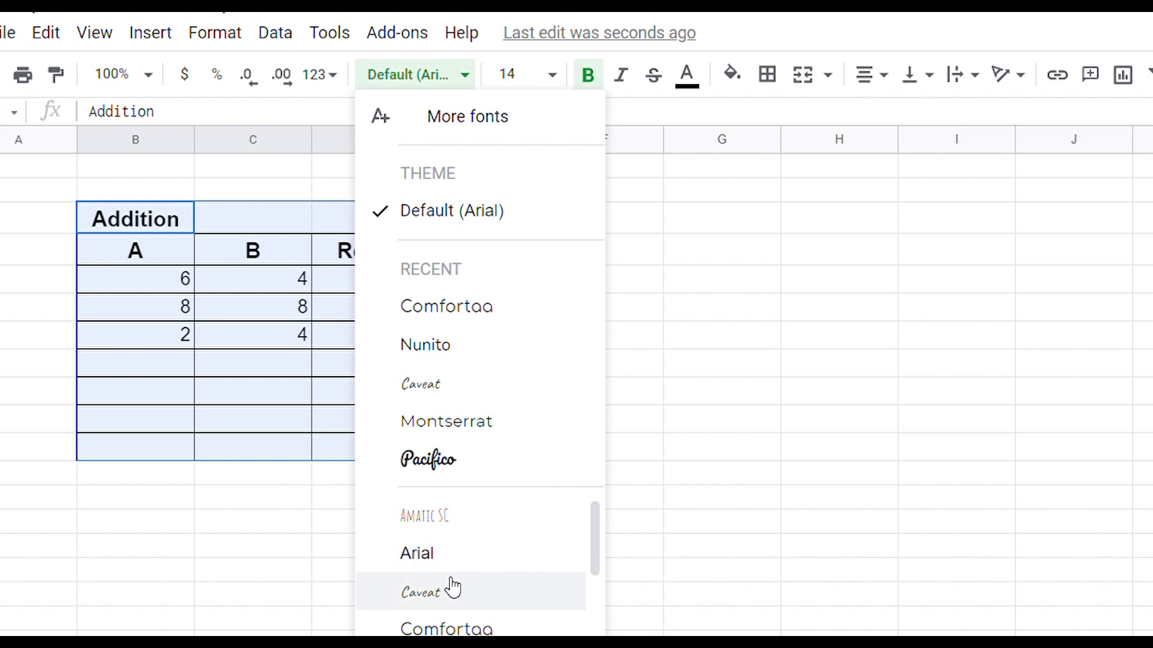
scroll(456, 612, down, 2)
scroll(456, 612, down, 5)
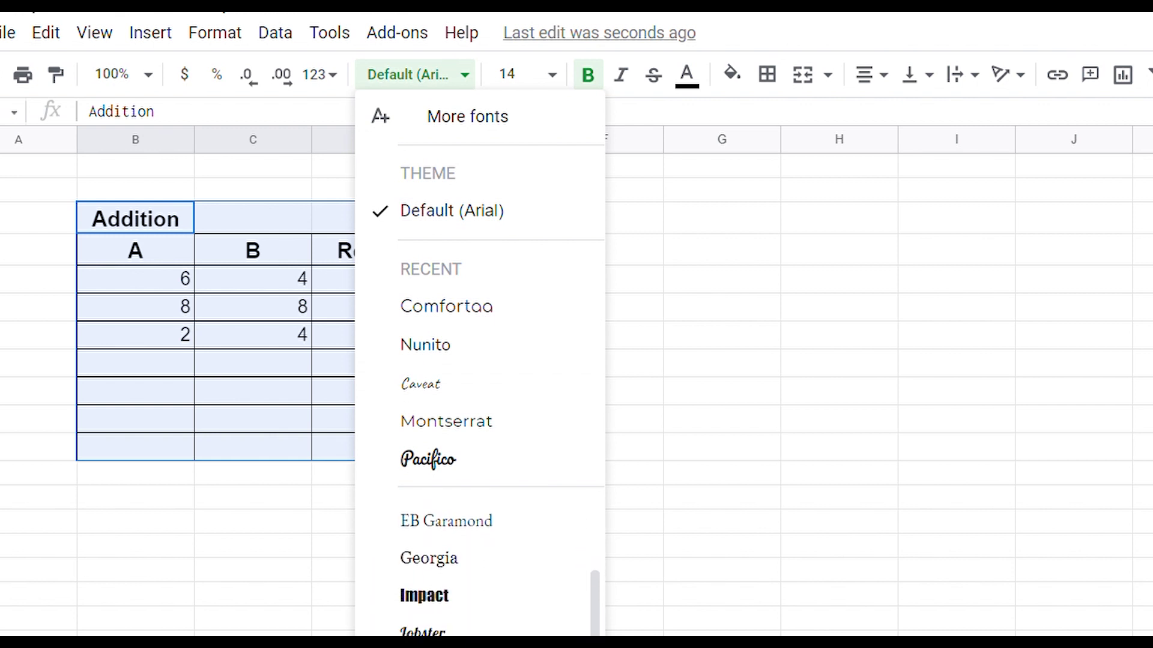
scroll(456, 601, down, 4)
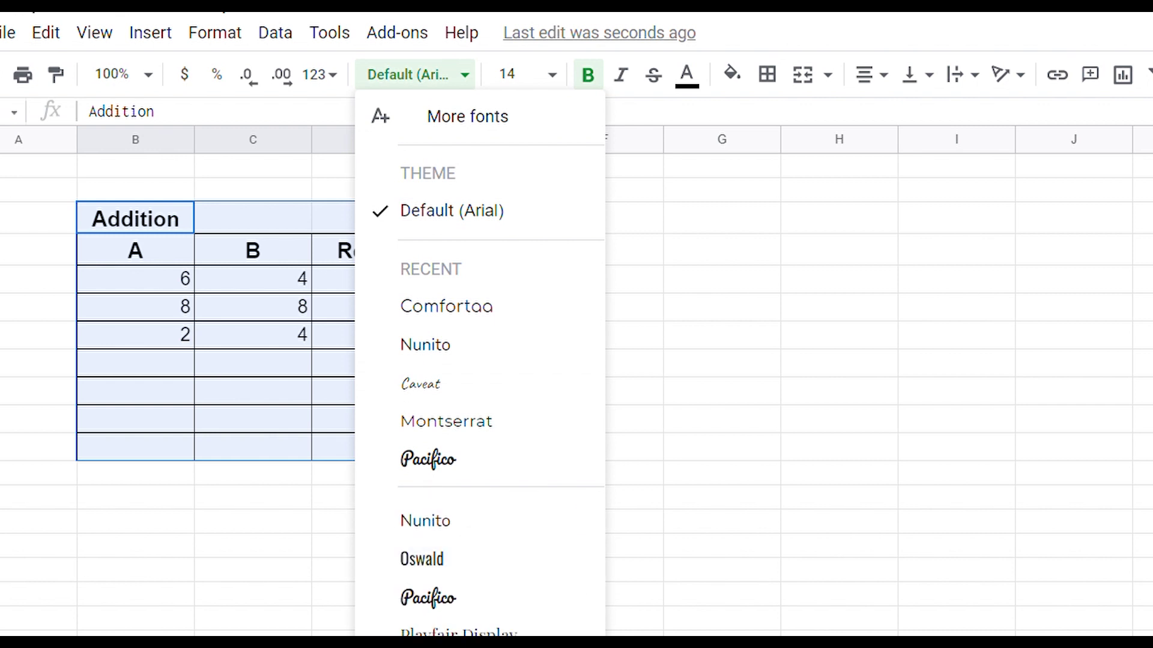
scroll(442, 598, down, 1)
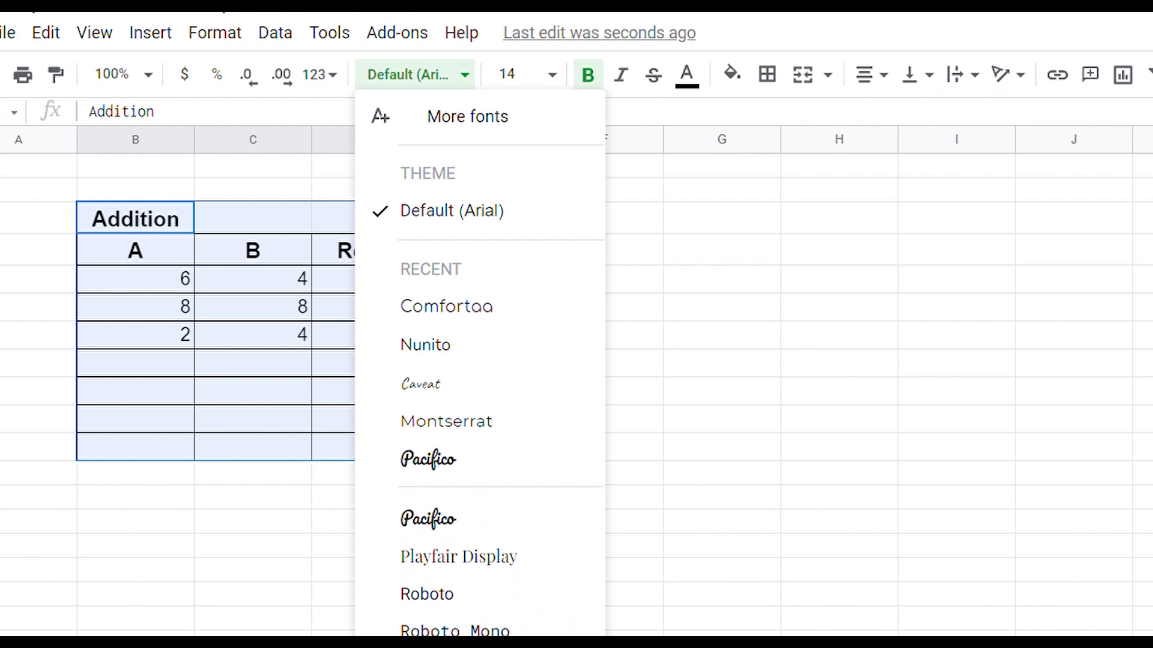
click(433, 603)
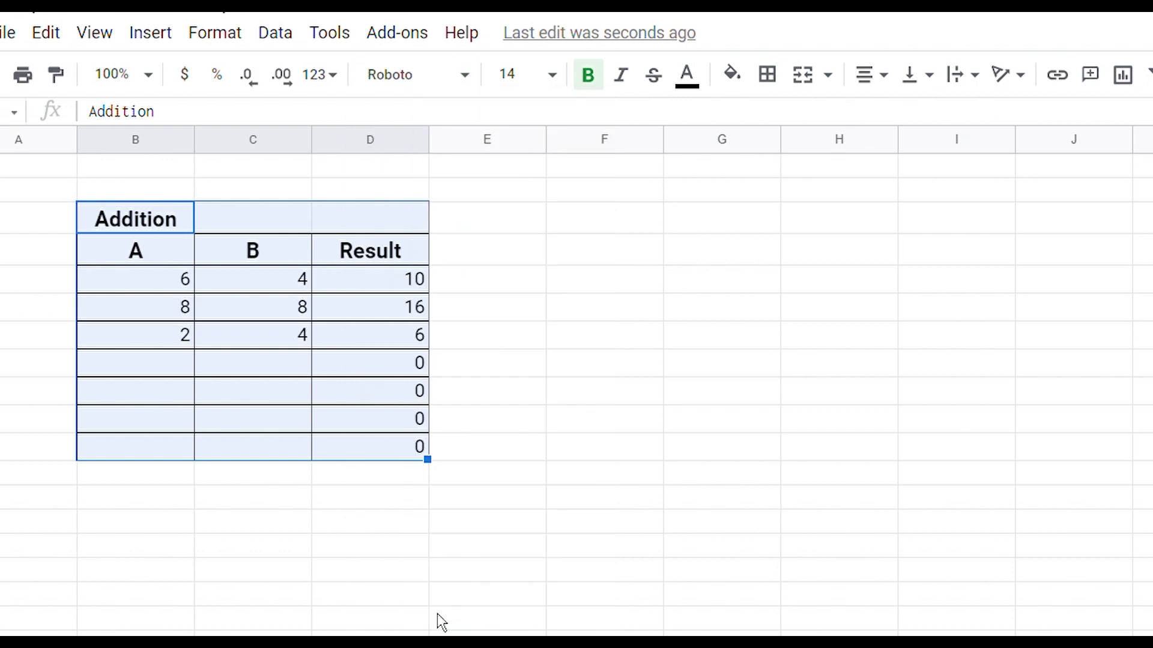
click(164, 261)
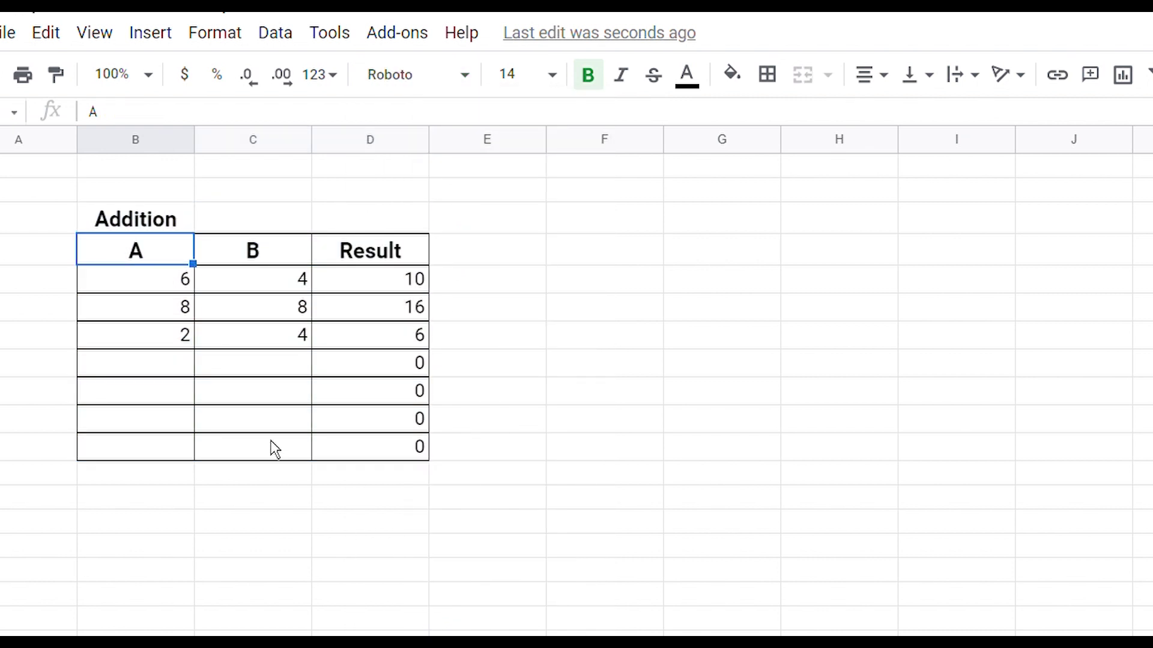
click(330, 397)
Type a 'Subtraction' heading in an empty cell to the right of the addition table.
click(576, 341)
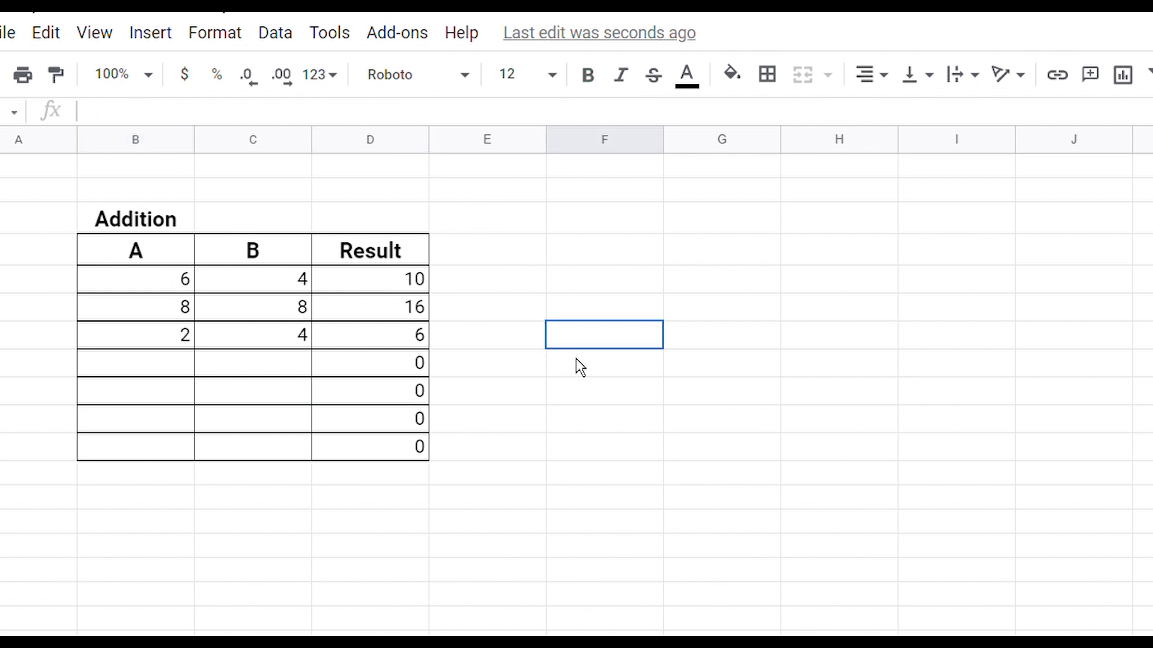
click(575, 256)
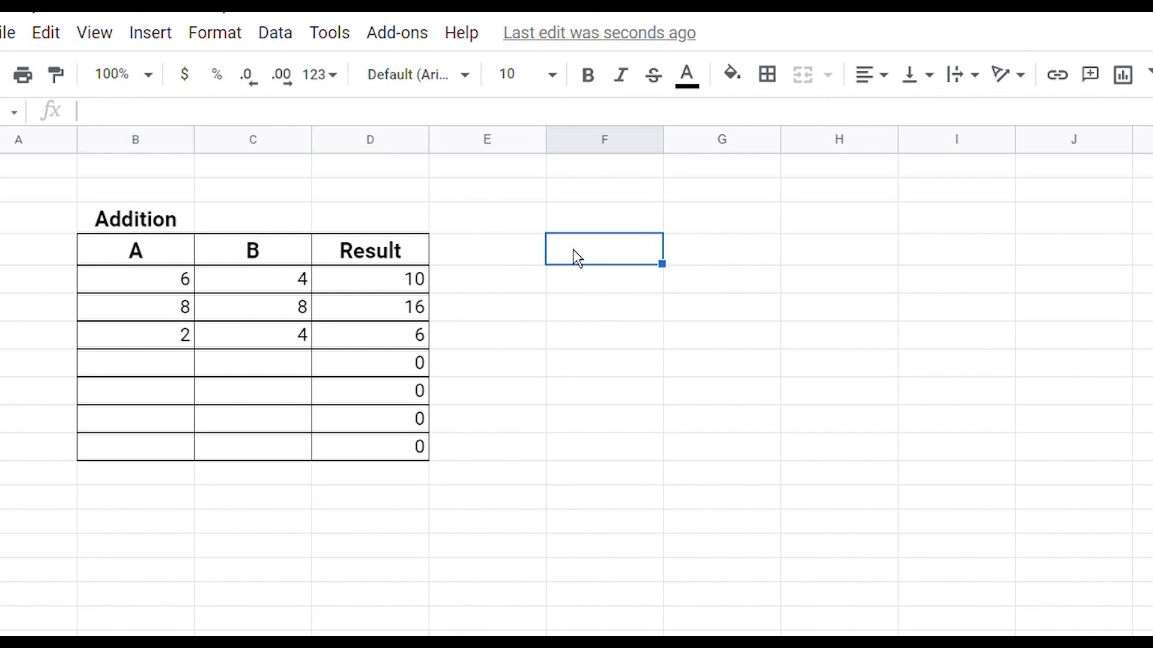
click(606, 225)
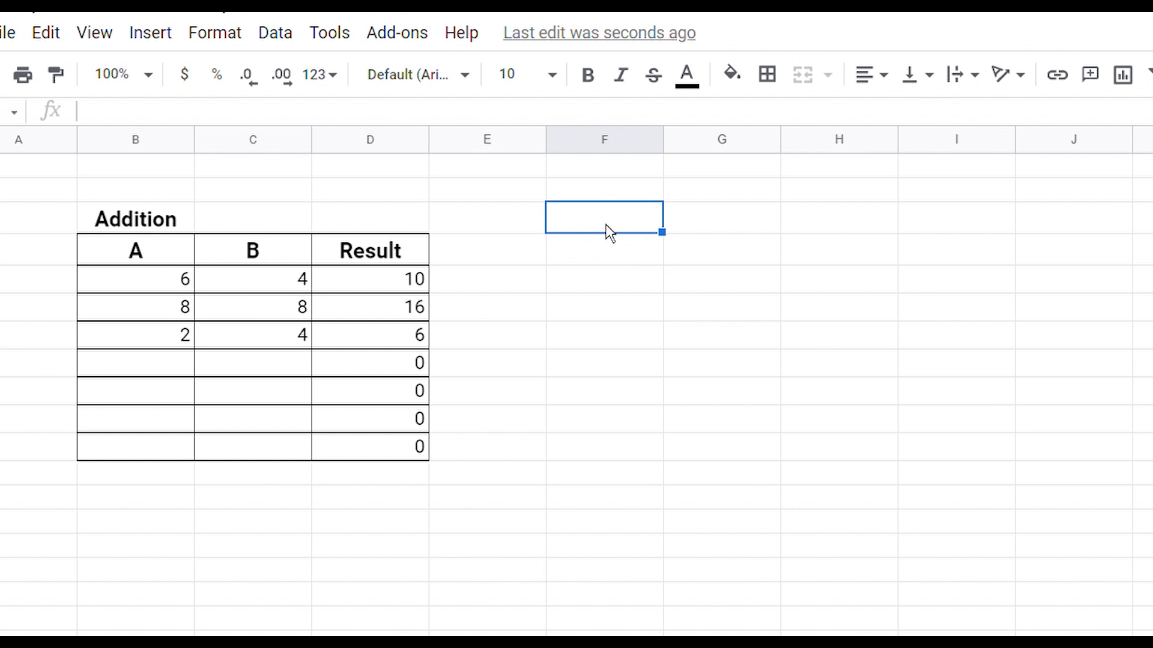
text(Subr)
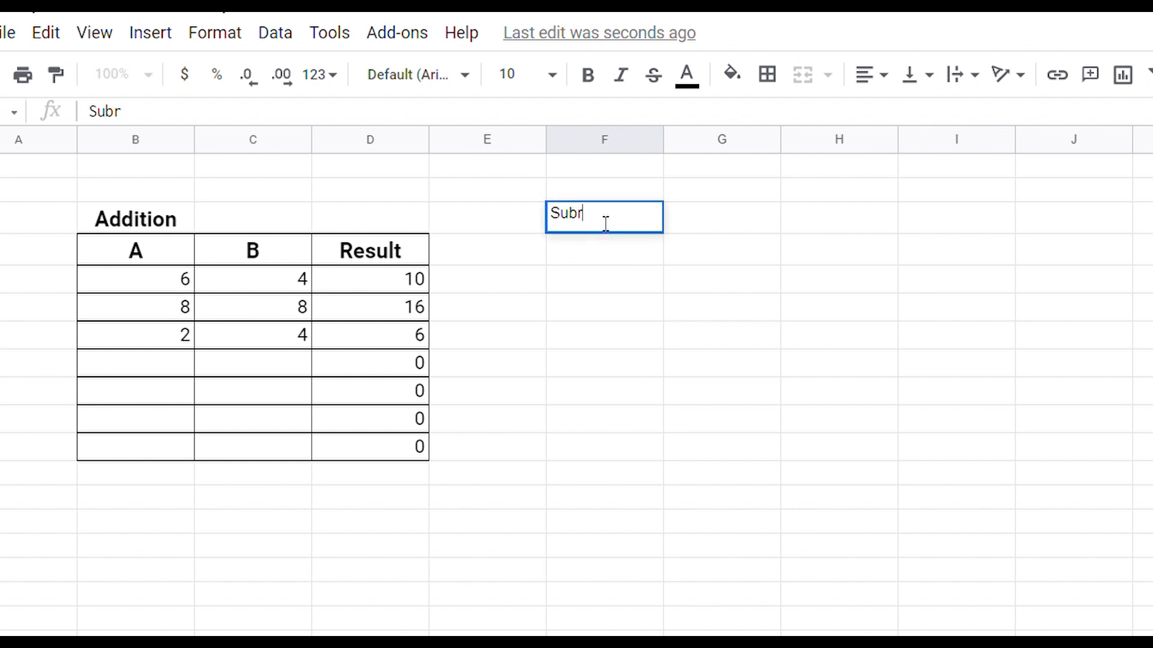
key(BackSpace)
text(tta)
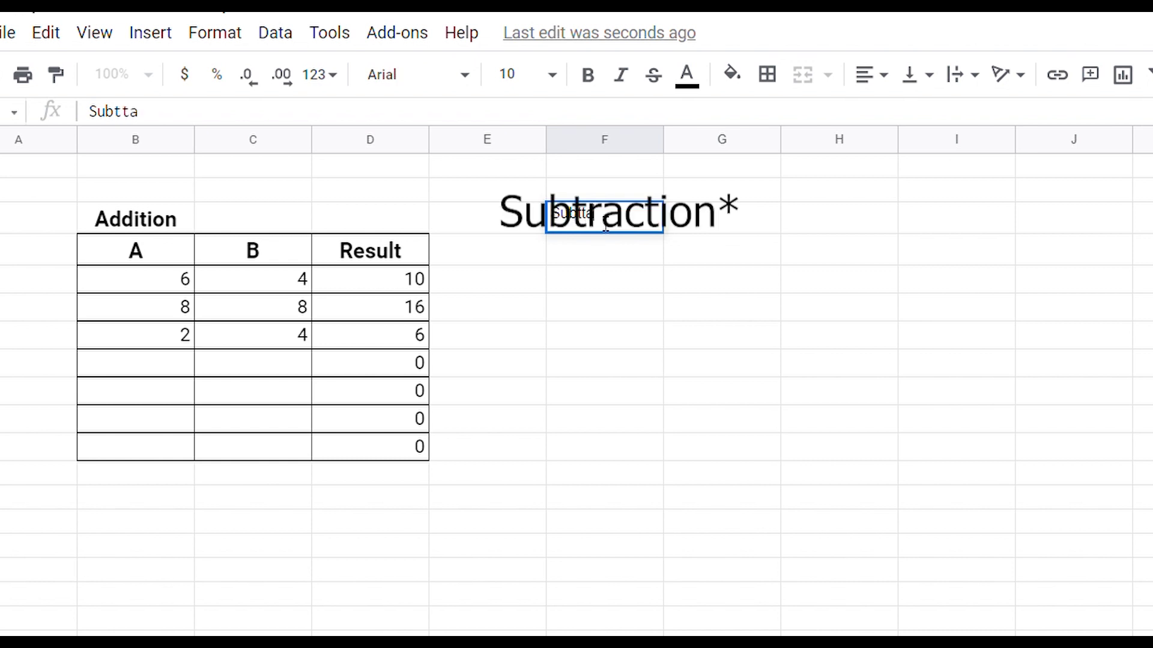
text(ction)
click(597, 219)
key(BackSpace)
Enter headers A, B and Result in F4:H4.
click(620, 264)
text(A)
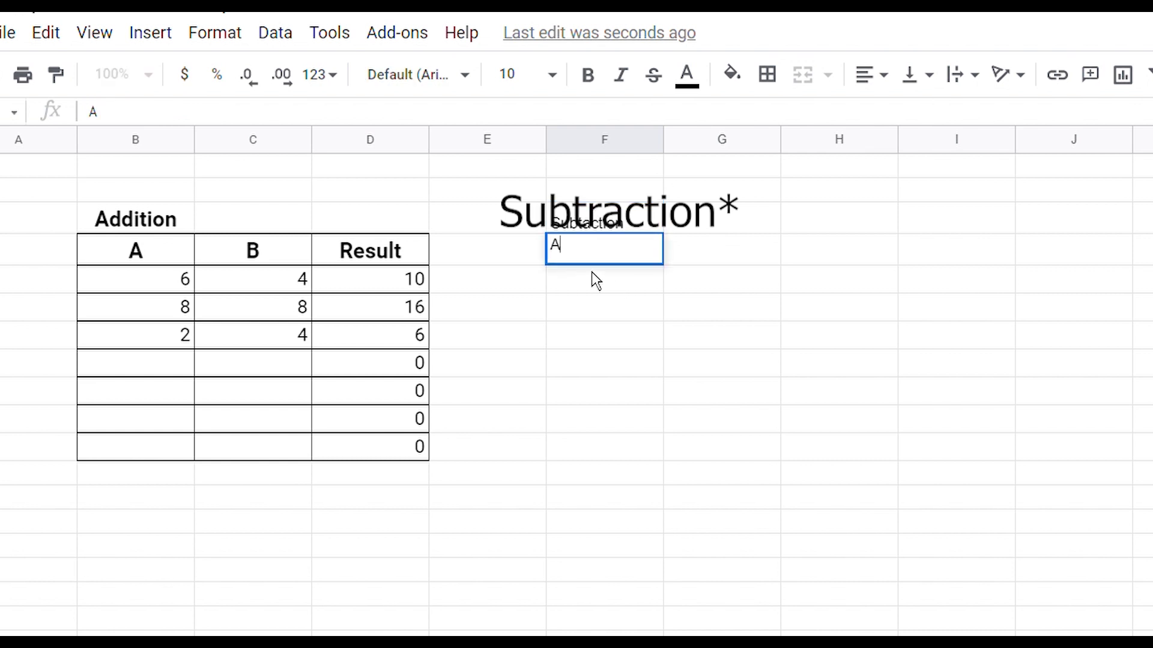
text(B)
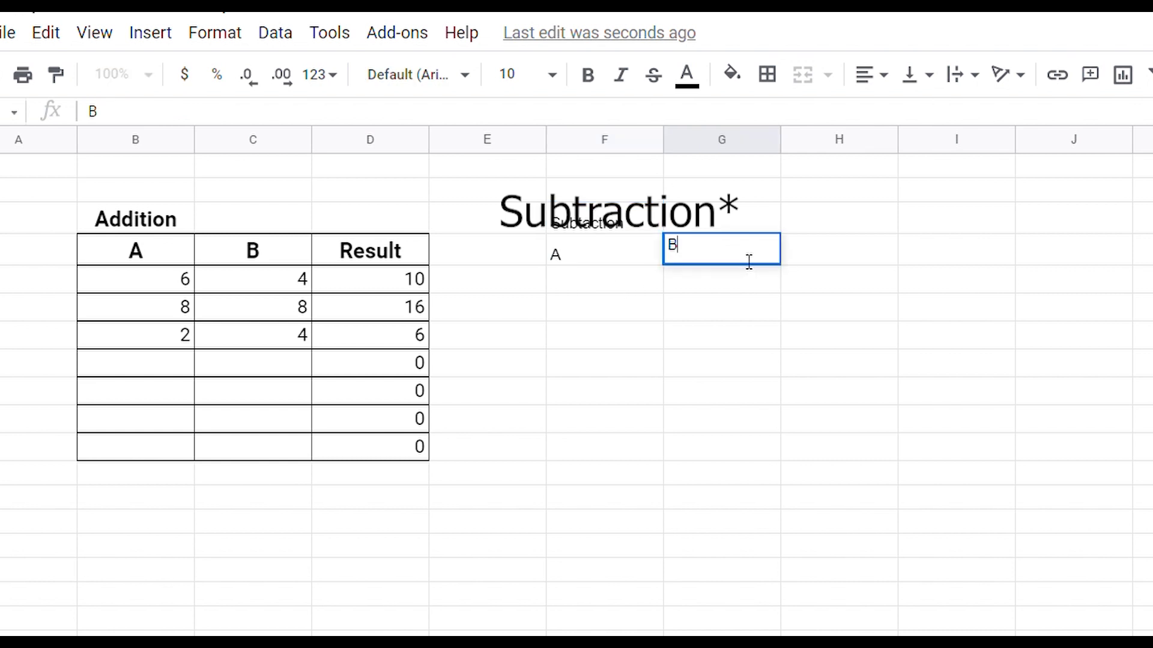
click(809, 263)
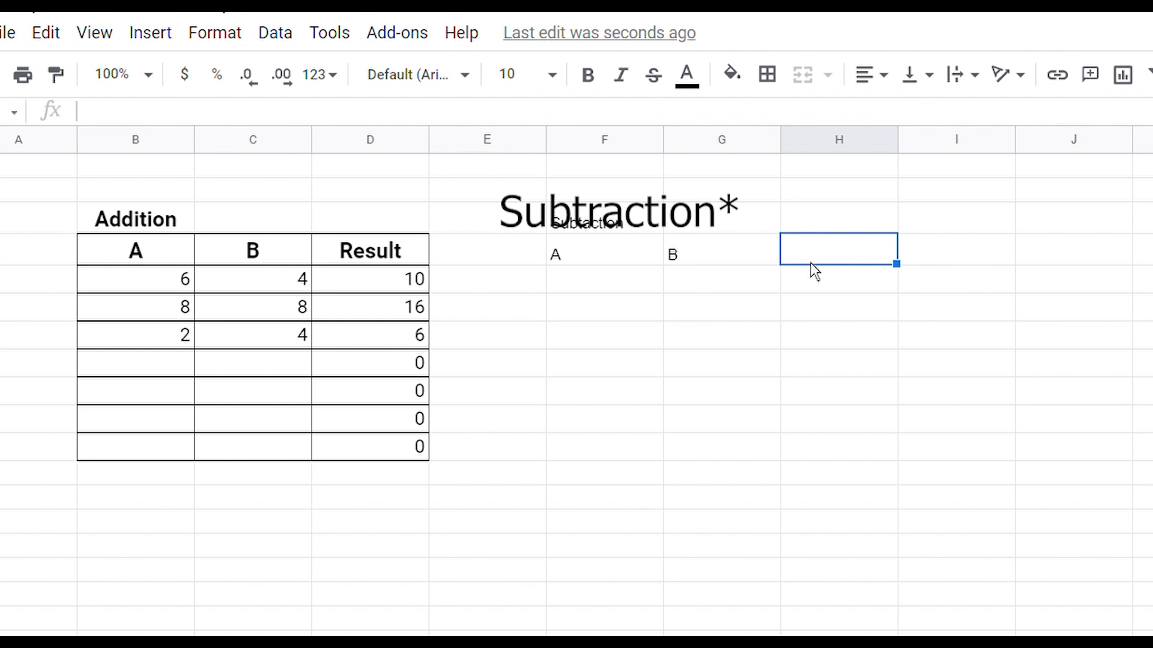
text(Result)
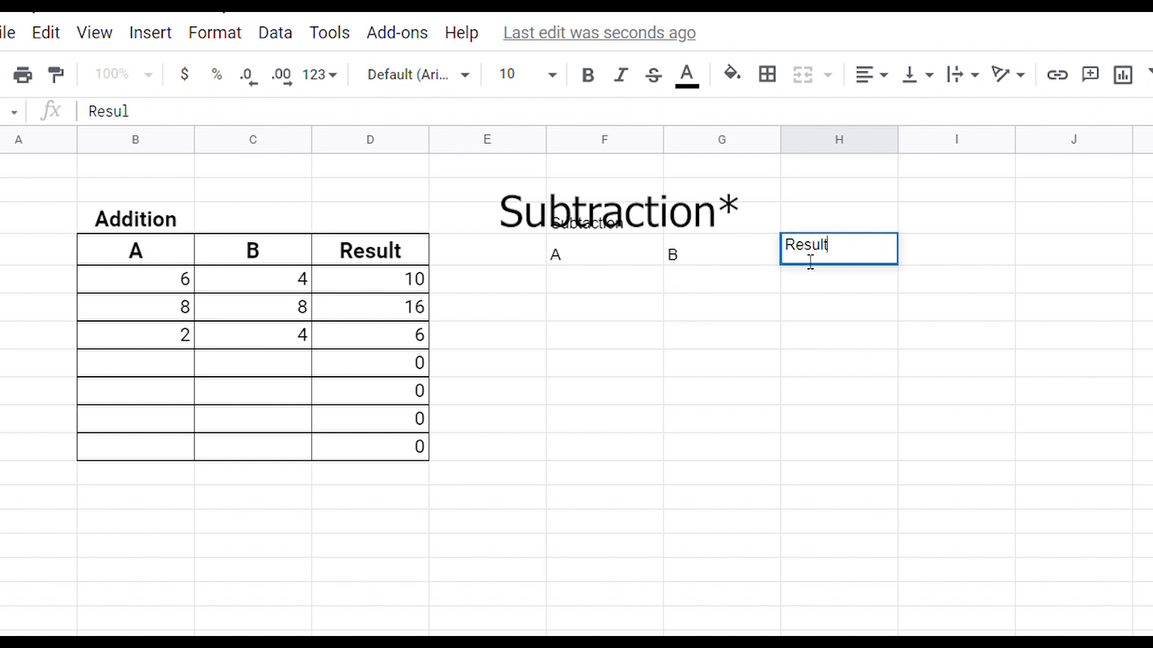
click(764, 365)
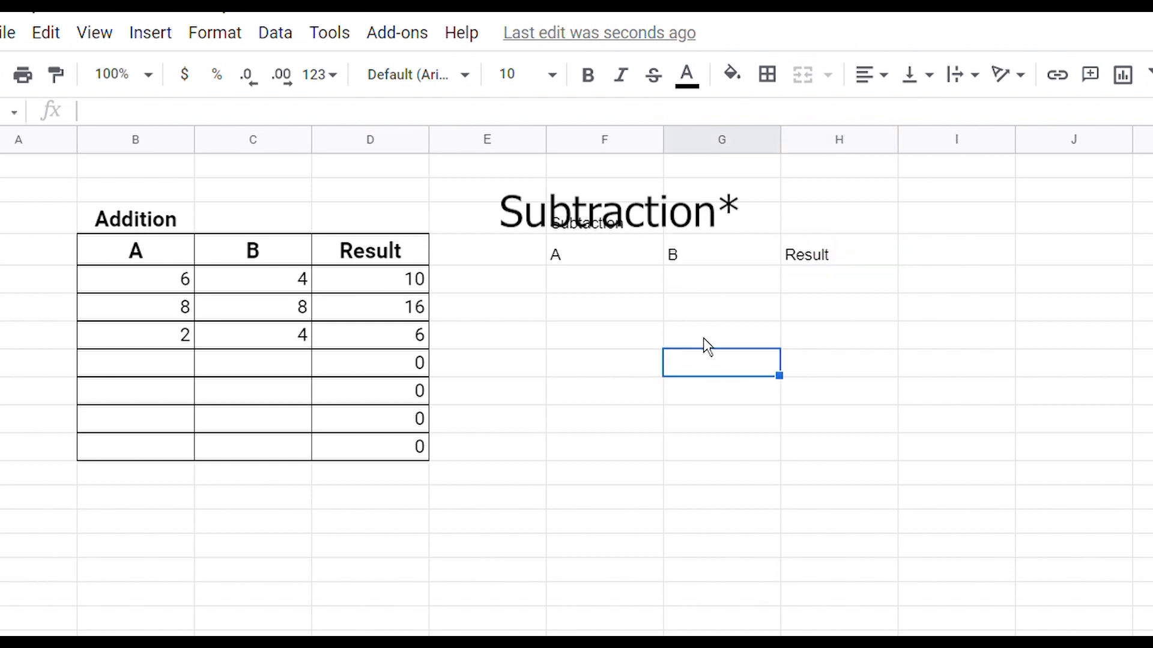
Enter 10 under A and 2 under B in the first row.
click(621, 292)
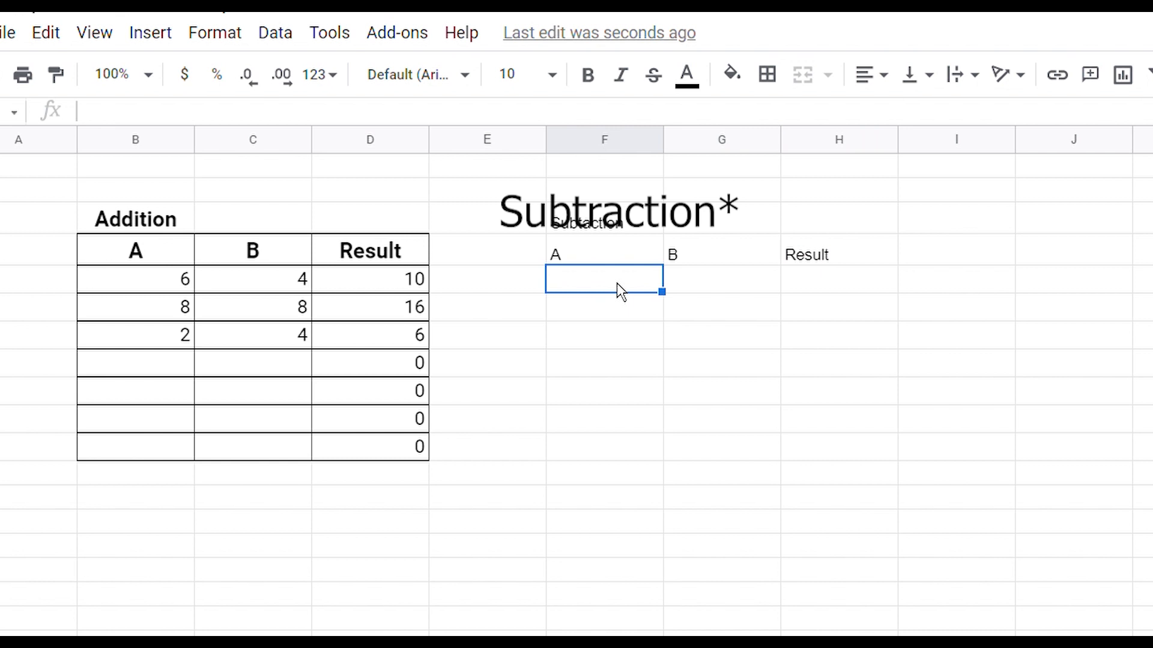
text(10)
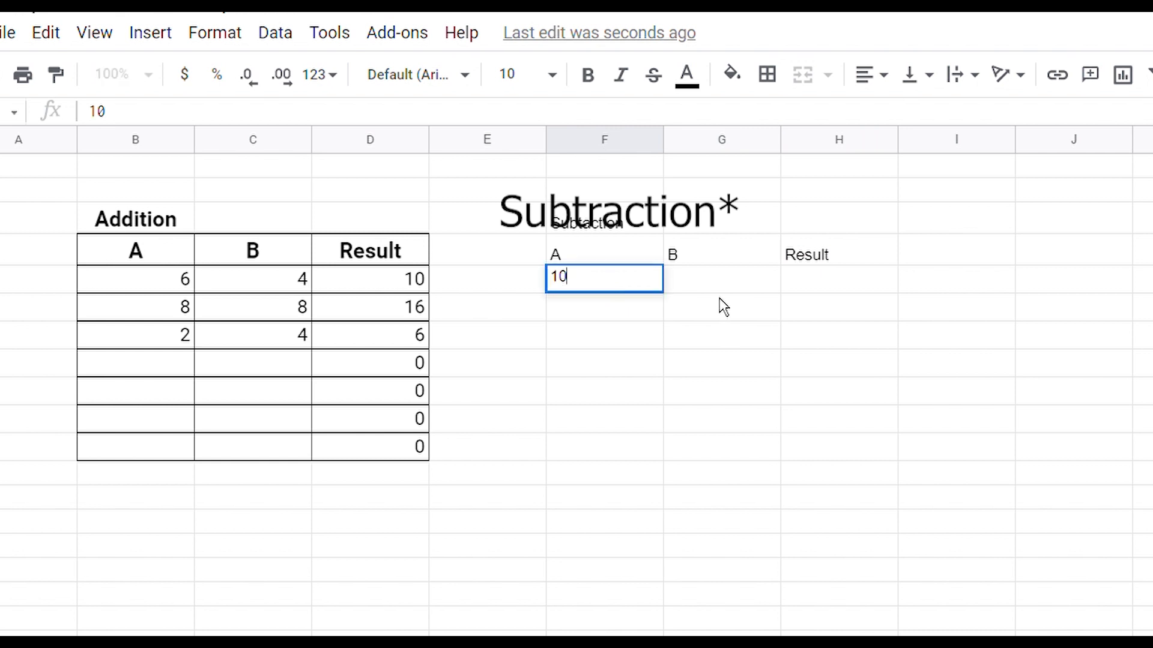
key(Tab)
text(2)
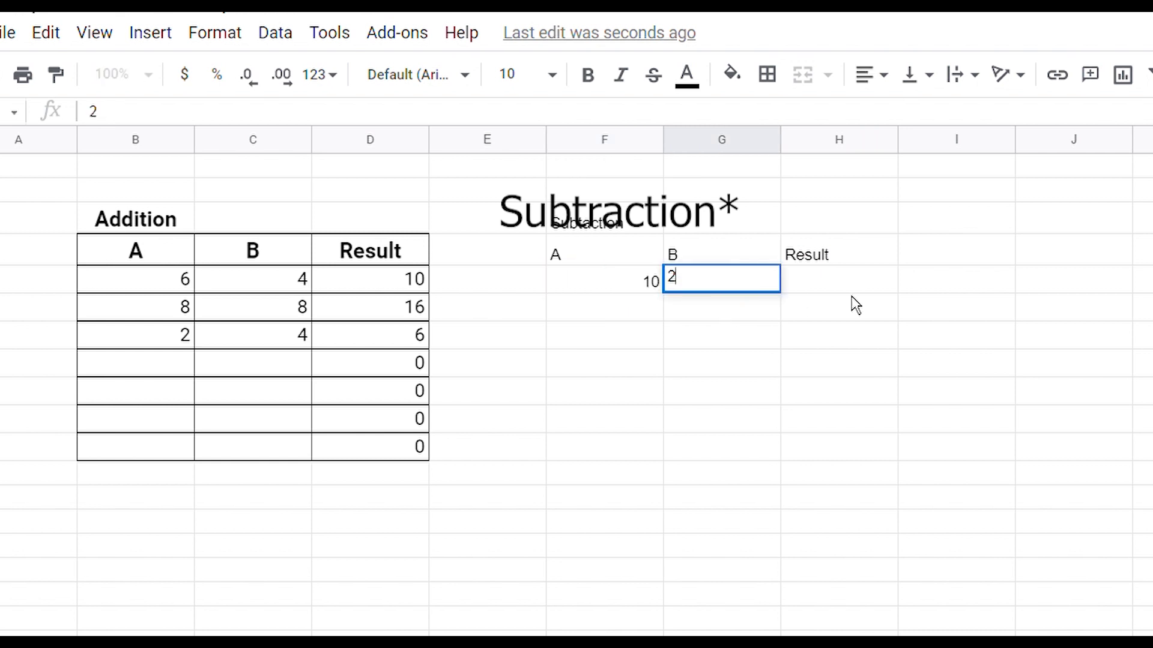
key(Tab)
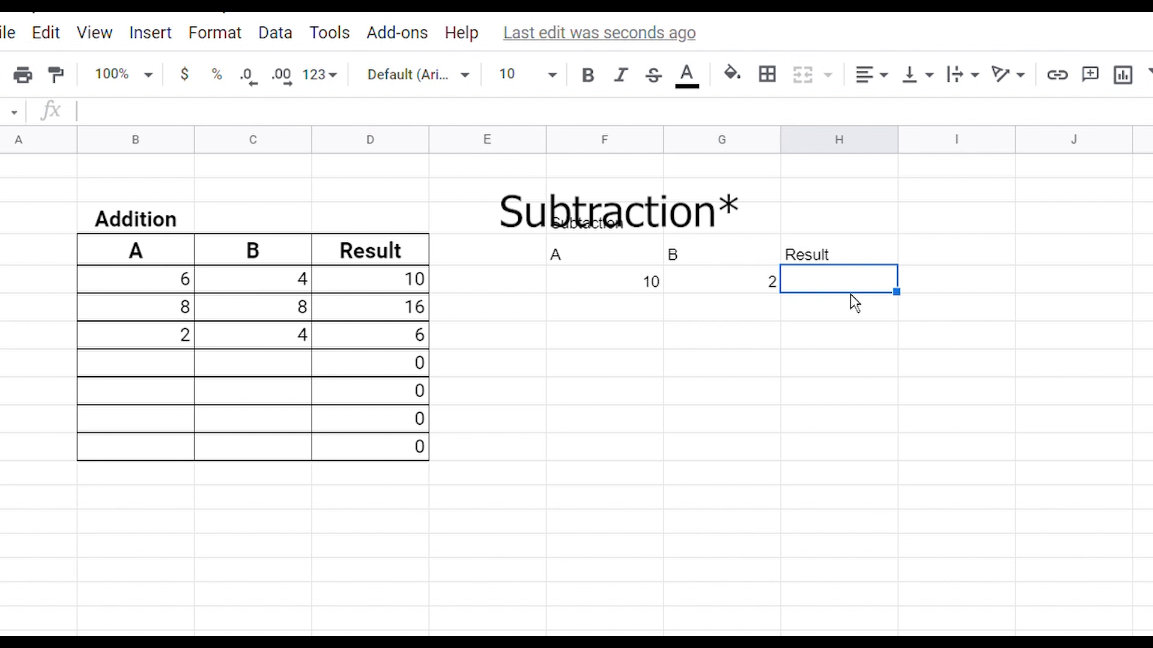
Enter =F5-G5 in H5 to show 8 and fill it down to row 12.
text(=)
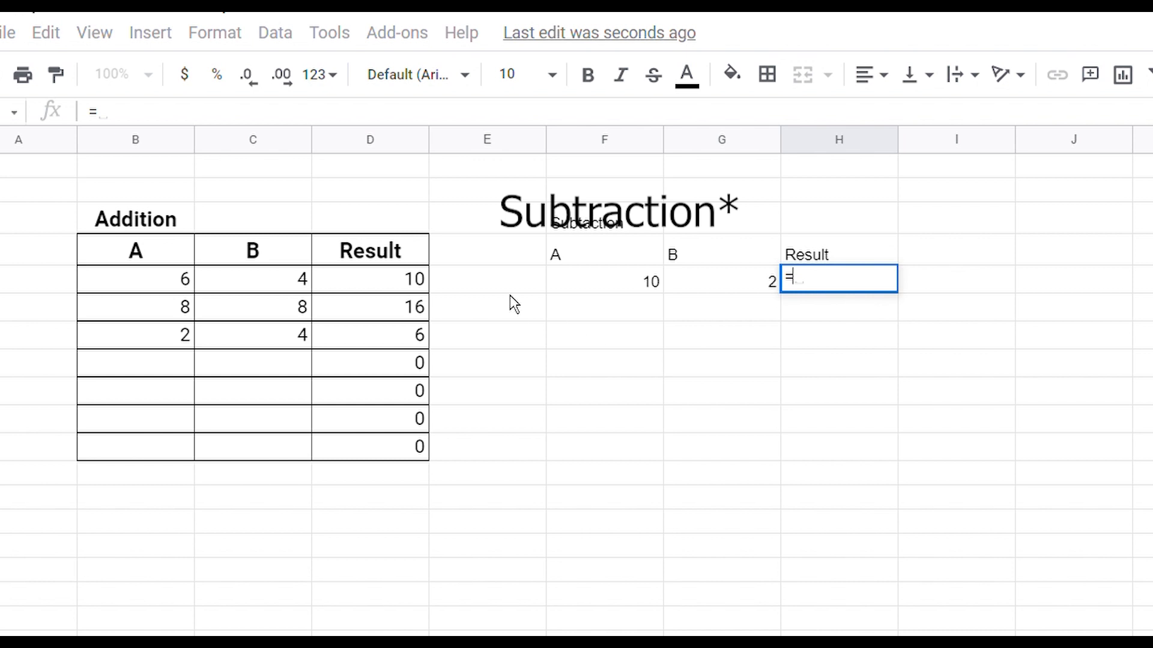
click(586, 297)
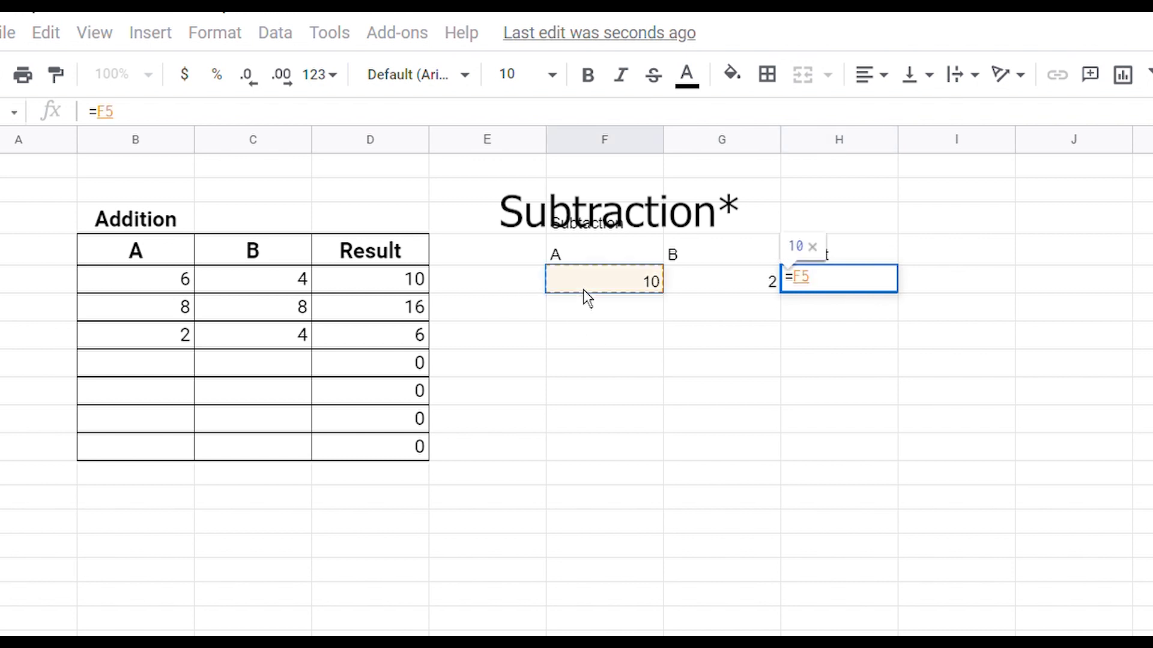
text(-)
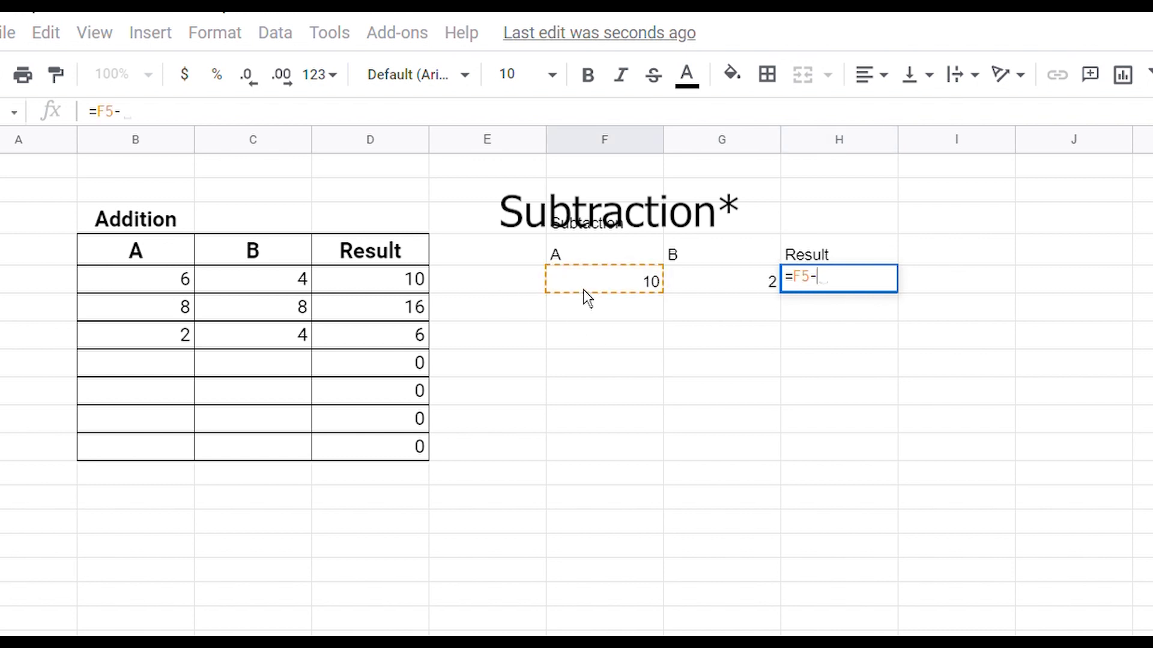
click(740, 304)
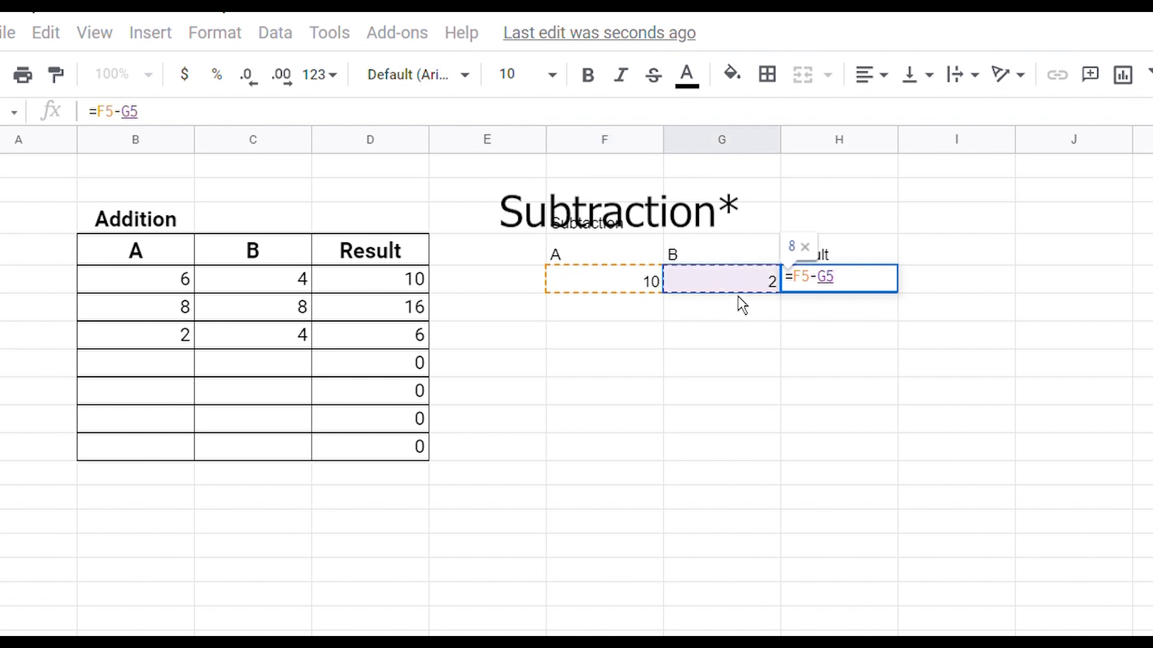
key(Return)
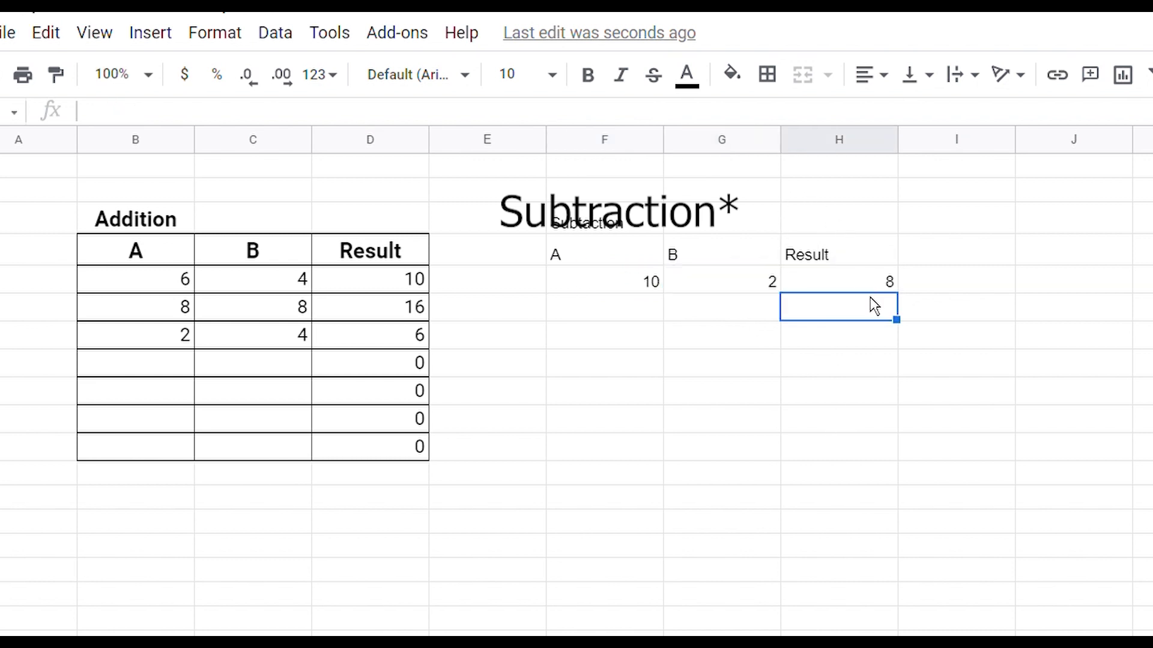
key(Up)
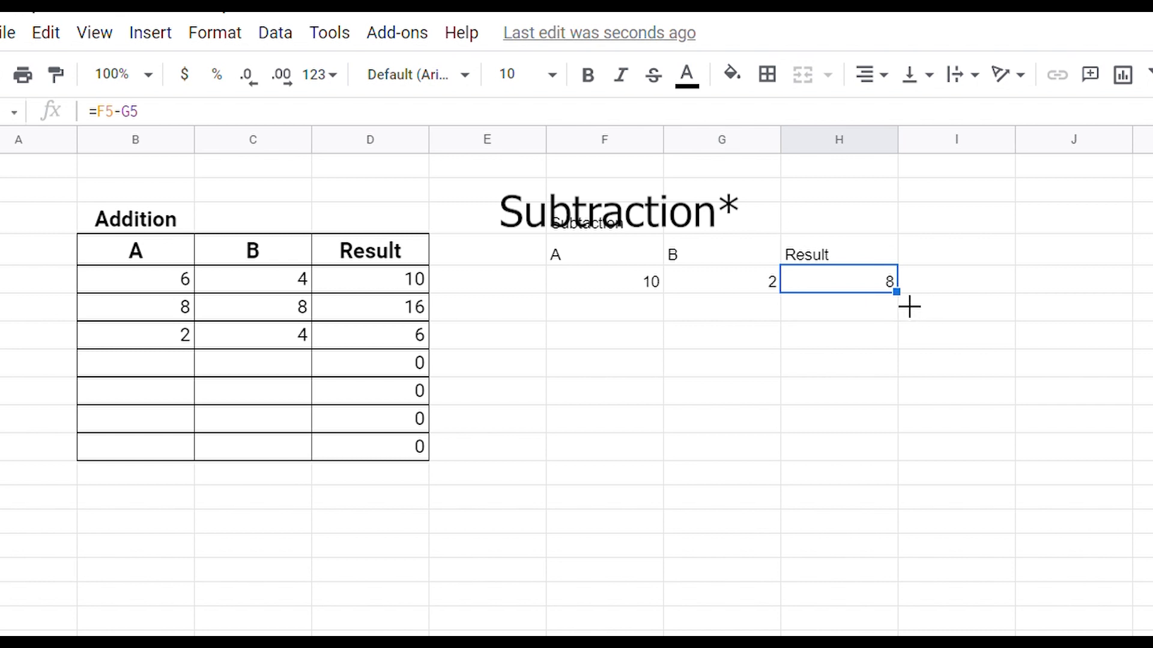
drag(909, 304, 898, 484)
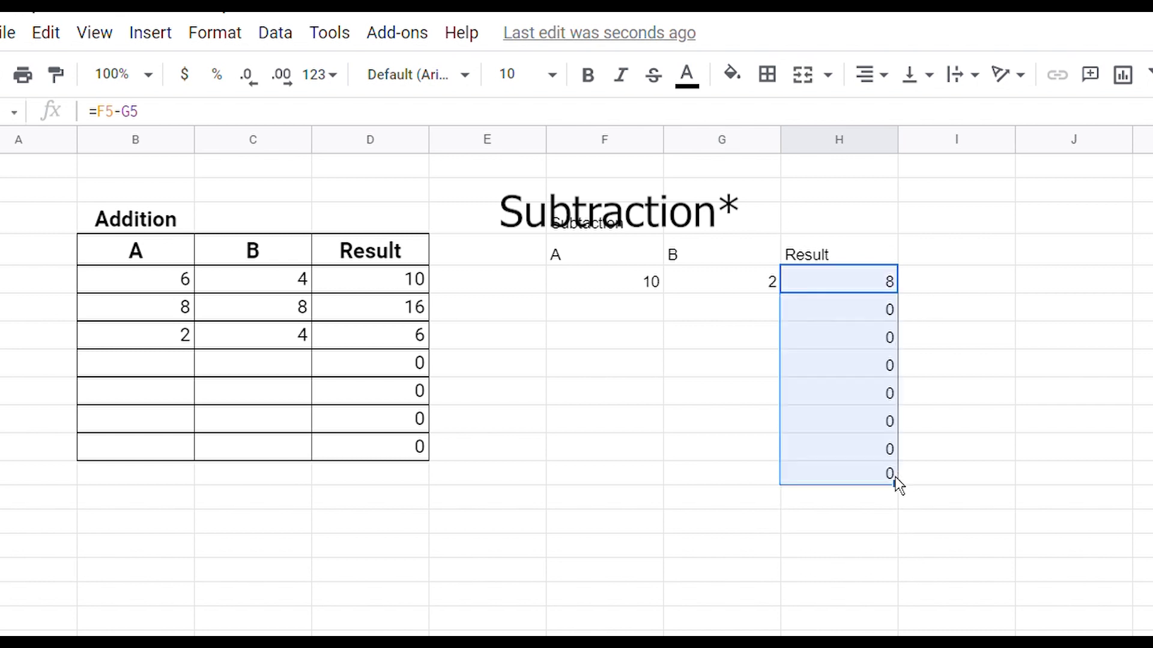
click(660, 323)
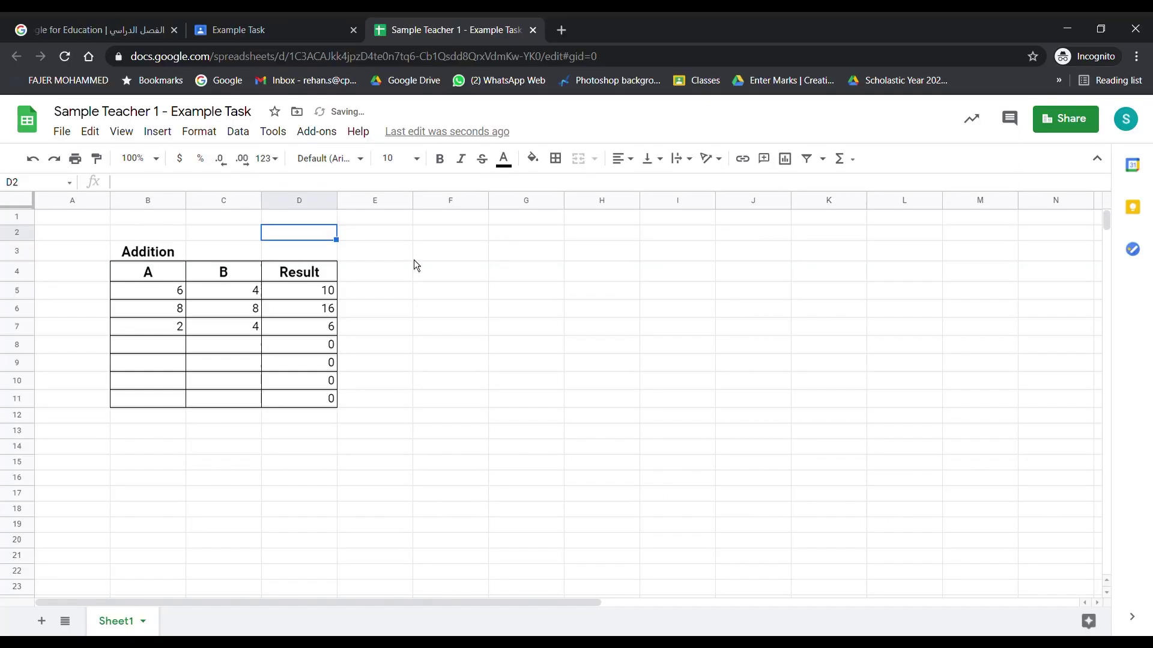
Close the spreadsheet tab with Ctrl+W, returning to the Example Task page.
double_click(412, 257)
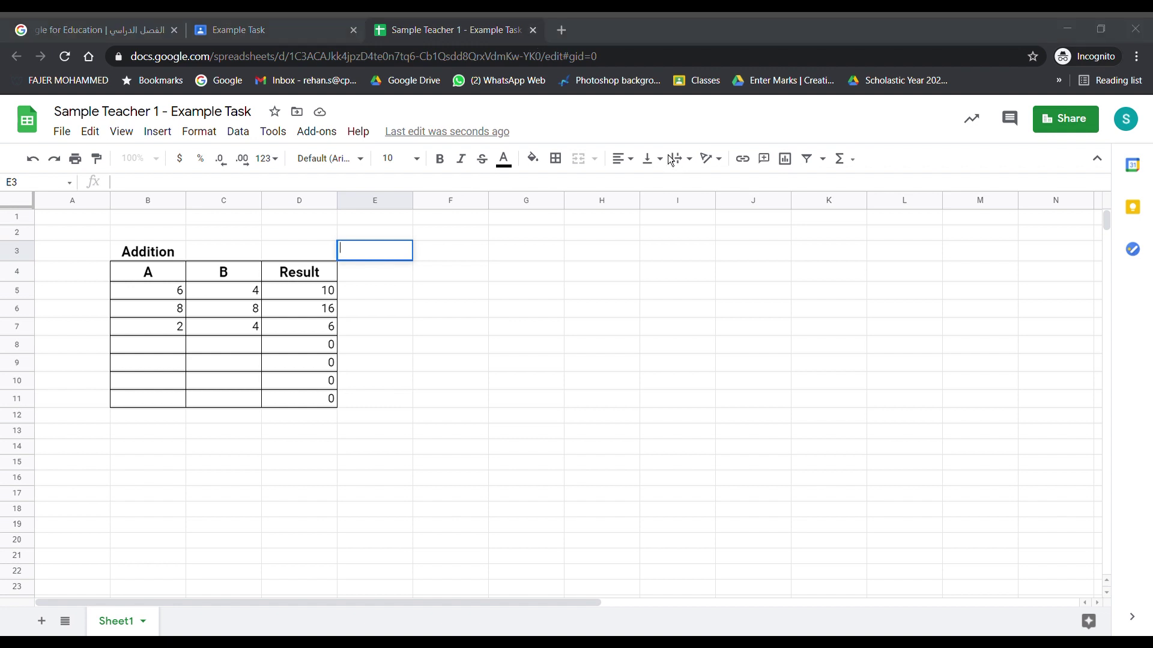
key(ctrl+w)
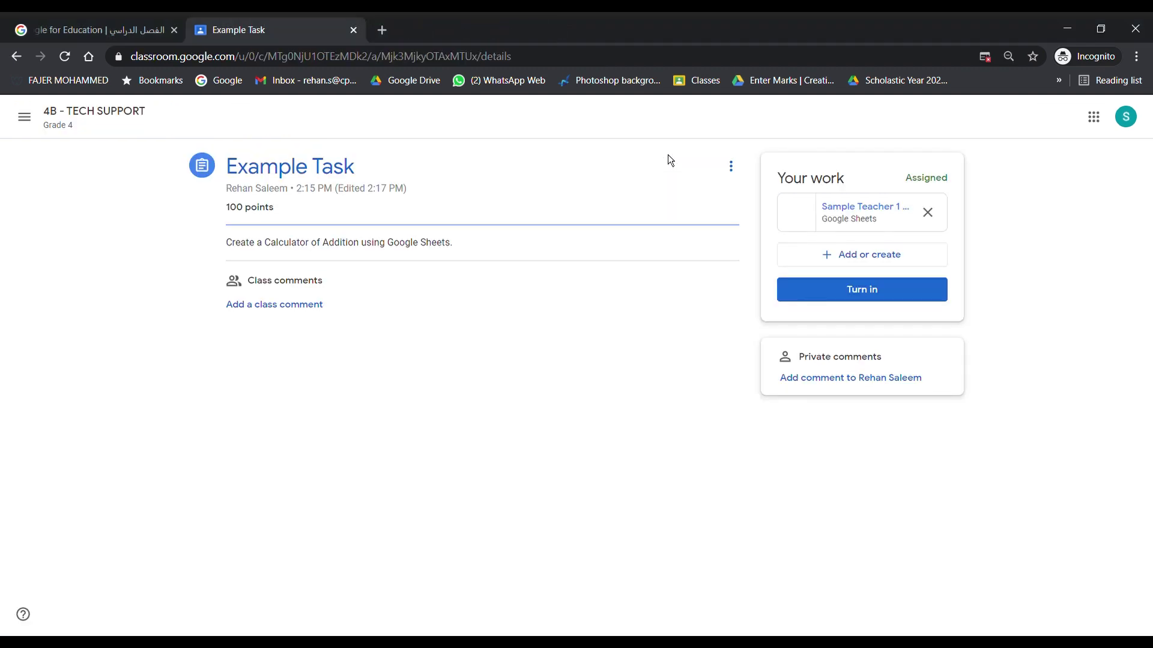
Turn in Example Task, confirm it, and reopen the attached spreadsheet to verify the work.
click(859, 292)
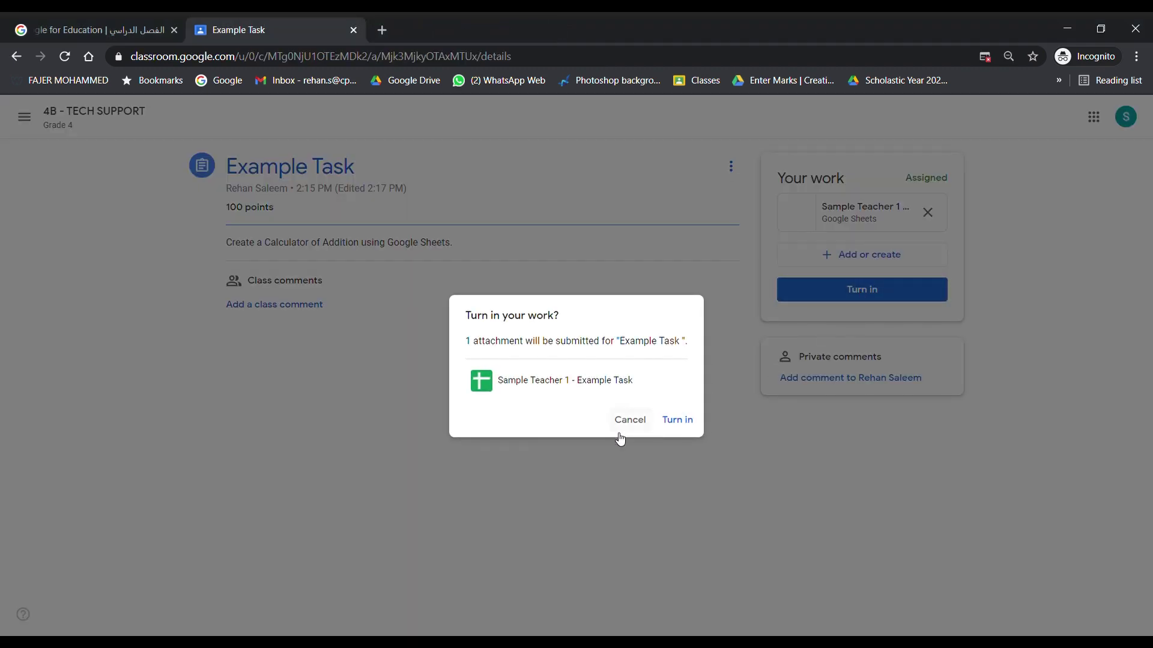
click(680, 420)
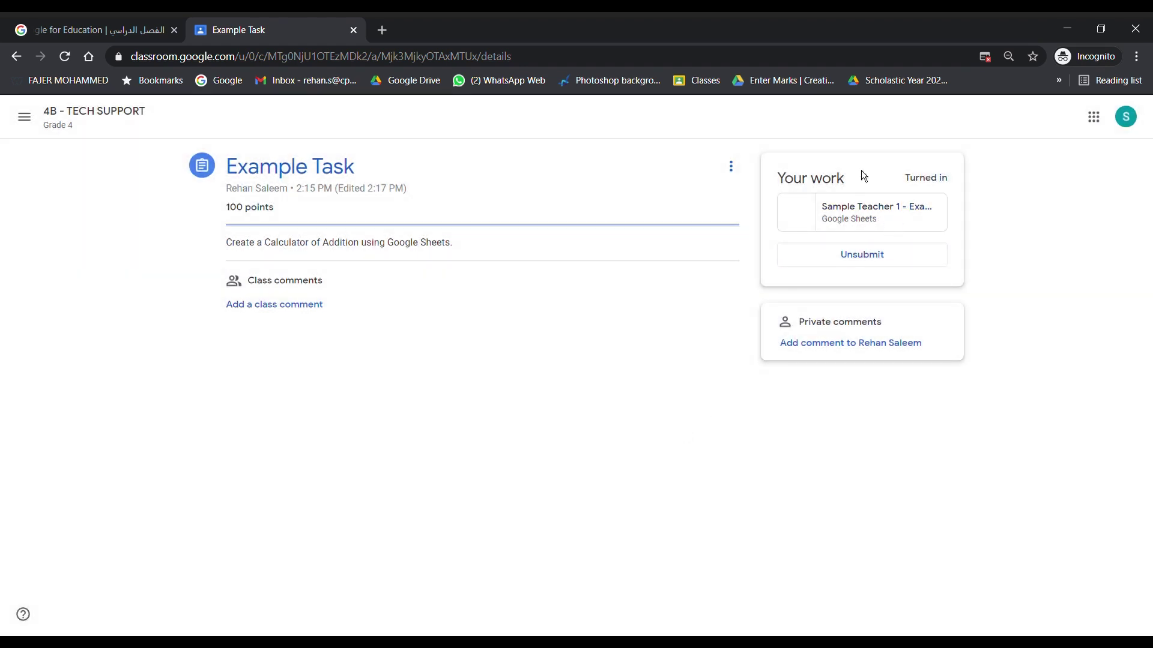
click(848, 213)
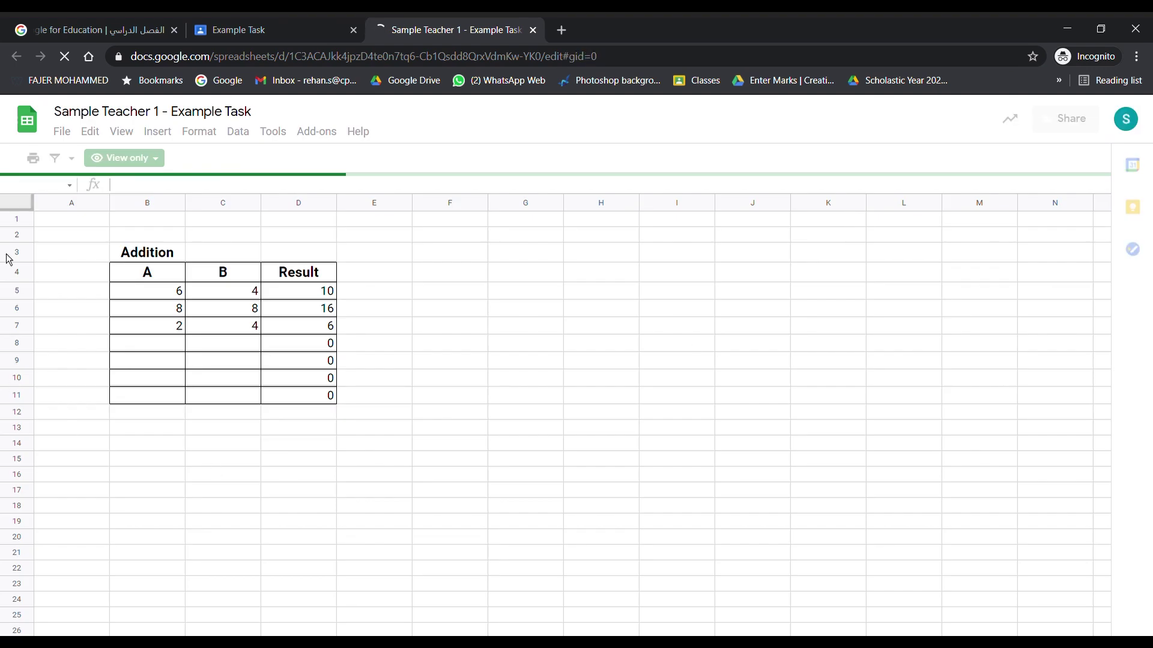
click(310, 331)
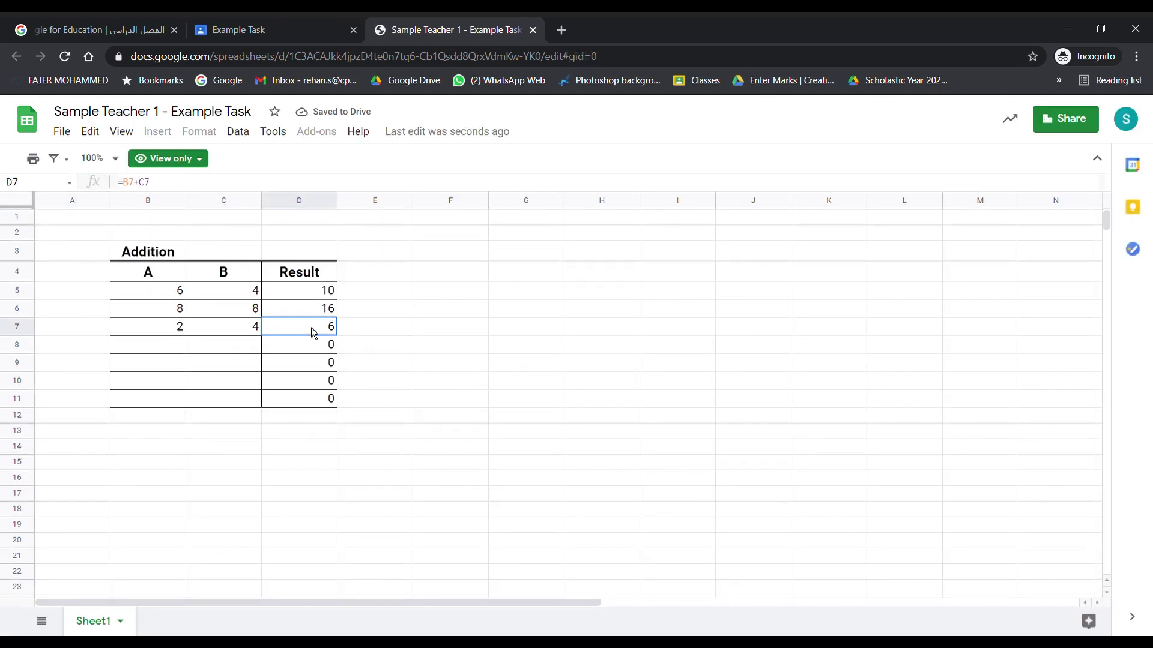
drag(320, 312, 322, 302)
click(323, 348)
click(325, 397)
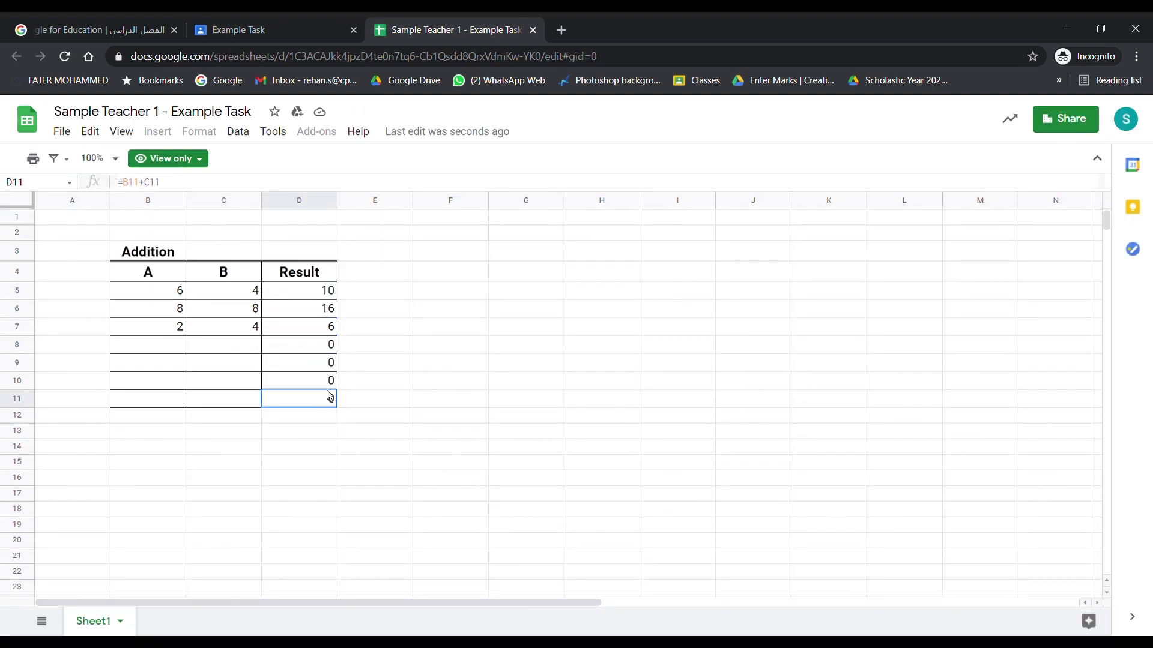
click(315, 350)
click(293, 318)
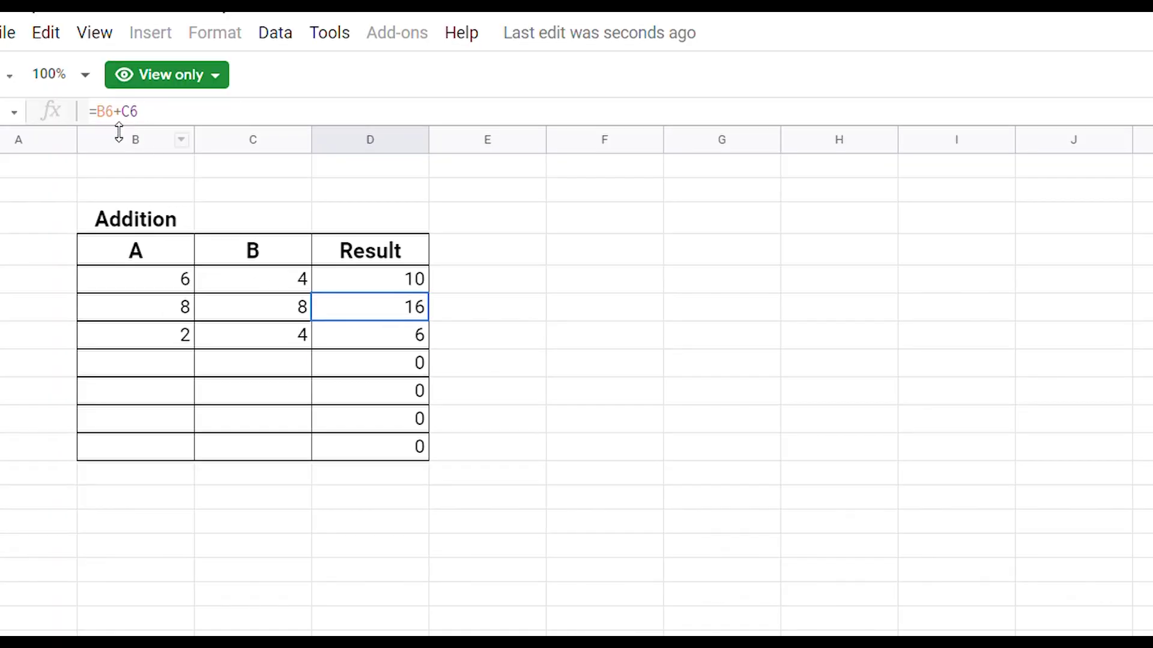